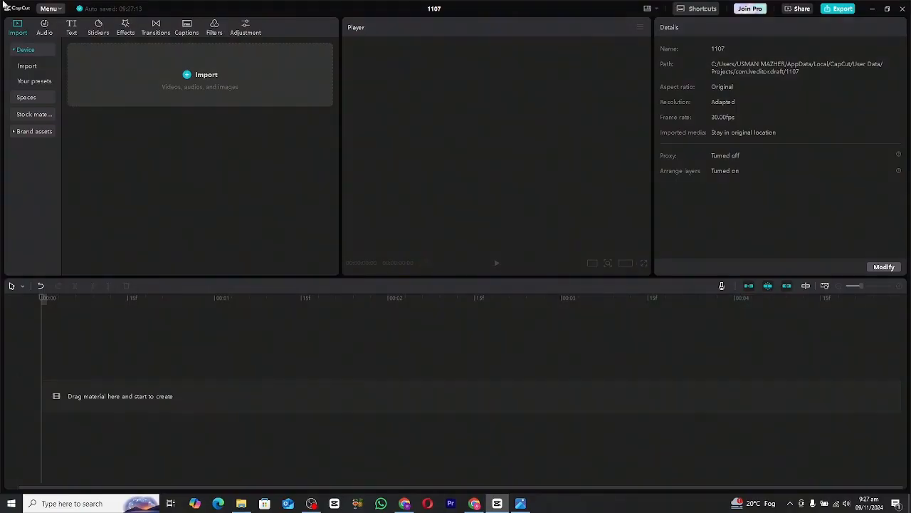
Add a default text clip at the start of the timeline, enlarge it slightly and change its wording to "shifting"
{"action": "left_click", "coordinate": [74, 29]}
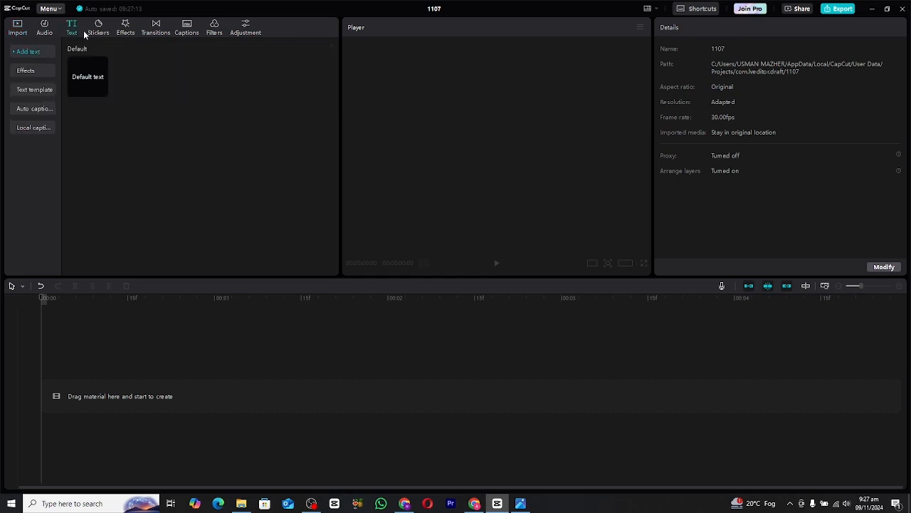
{"action": "left_click_drag", "start_coordinate": [88, 77], "coordinate": [121, 370]}
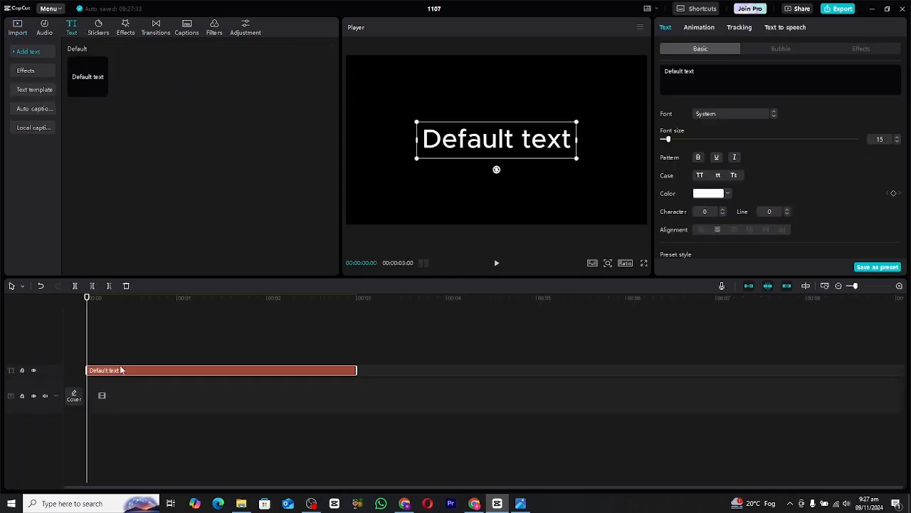
{"action": "left_click_drag", "start_coordinate": [582, 160], "coordinate": [605, 182]}
{"action": "double_click", "coordinate": [559, 143]}
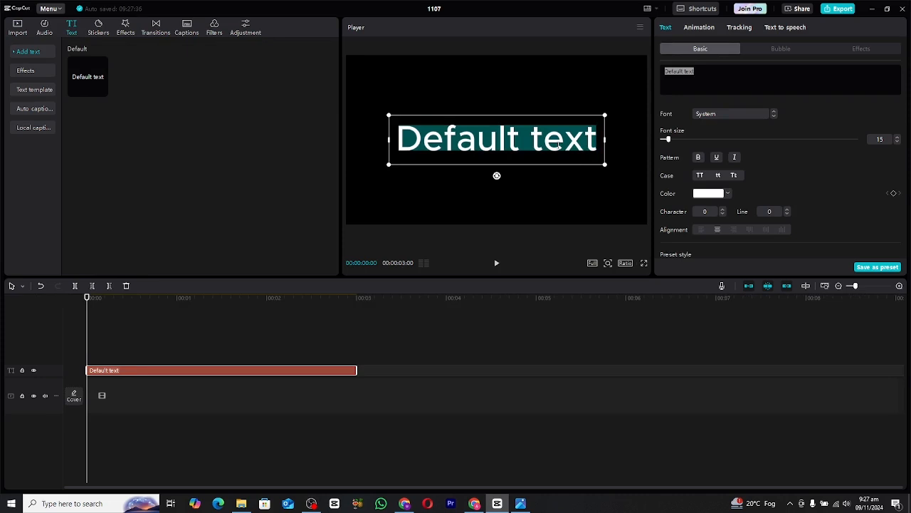
{"action": "type", "text": "shi"}
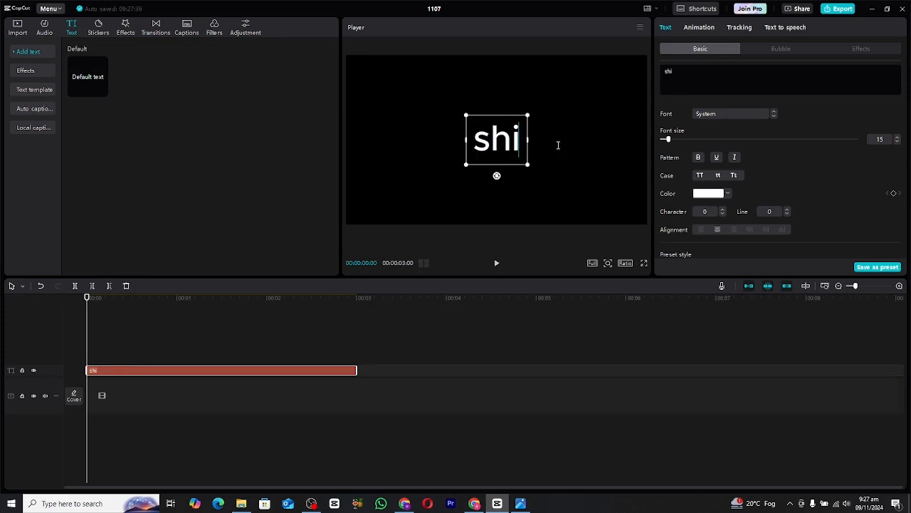
{"action": "type", "text": "ftinh"}
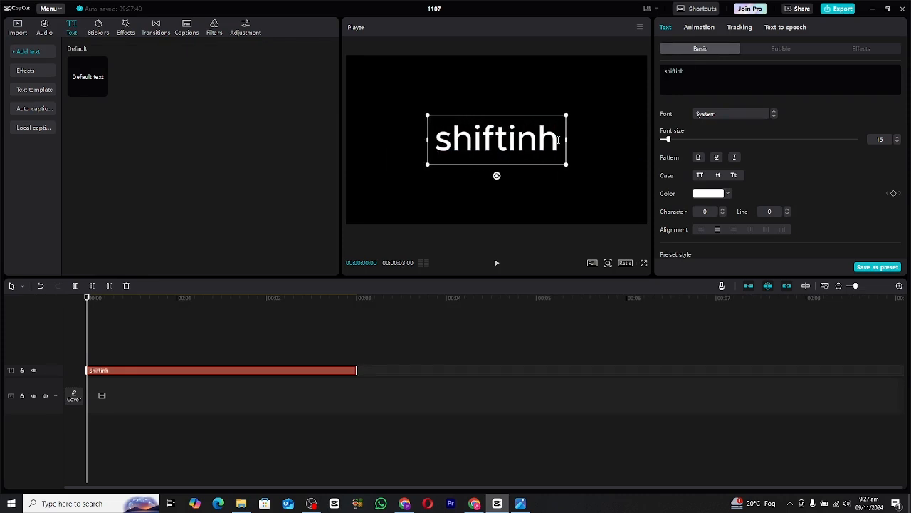
{"action": "key", "text": "BackSpace"}
{"action": "type", "text": "g"}
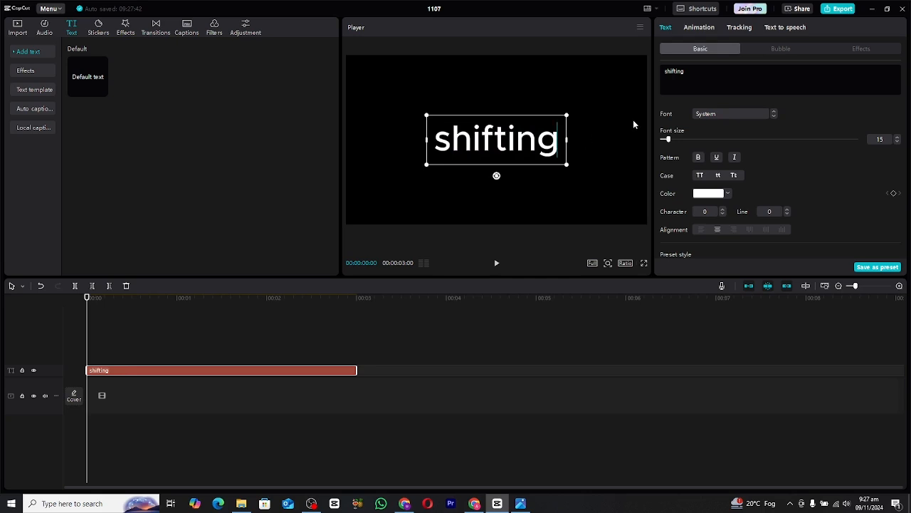
Set the text's font to ZY Elegant and enlarge it in the preview to about 181% scale
{"action": "left_click", "coordinate": [717, 120]}
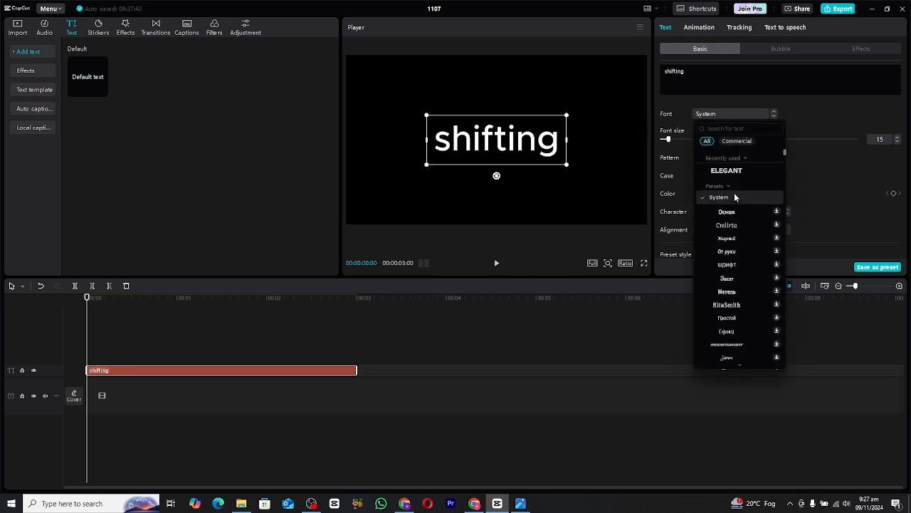
{"action": "left_click", "coordinate": [733, 174]}
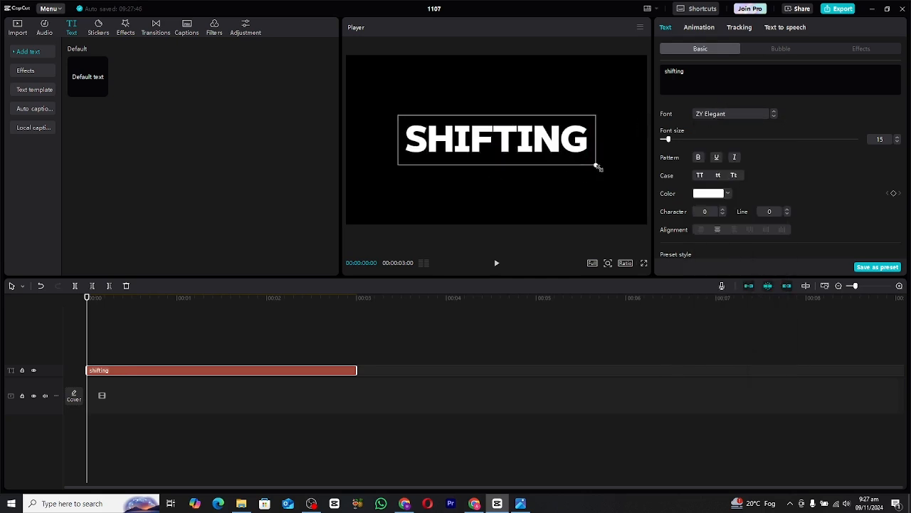
{"action": "left_click_drag", "start_coordinate": [595, 165], "coordinate": [633, 201]}
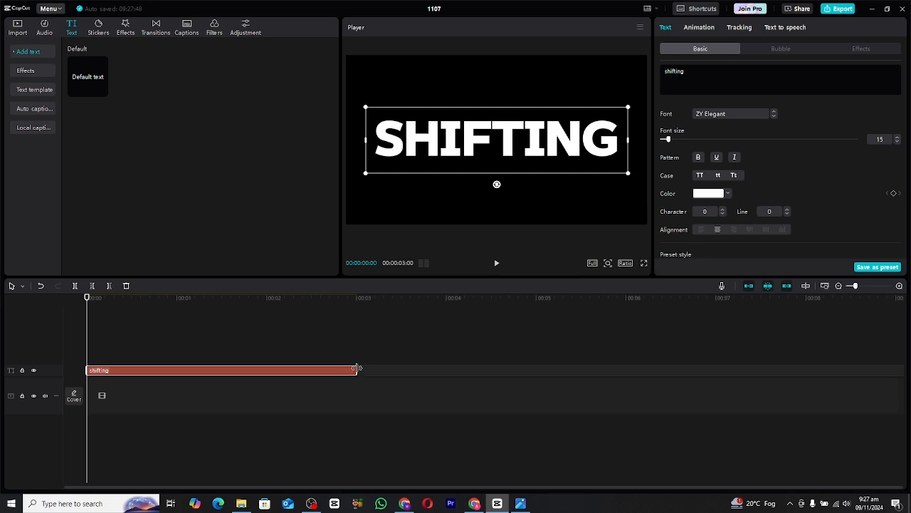
Extend the end of the text clip to about 8 seconds and keep the clip selected
{"action": "left_click_drag", "start_coordinate": [357, 368], "coordinate": [808, 374]}
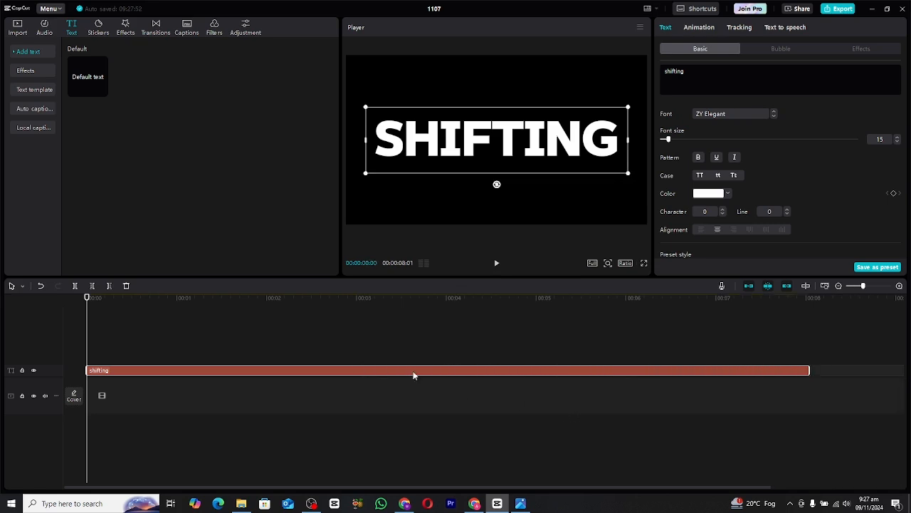
{"action": "left_click", "coordinate": [121, 322]}
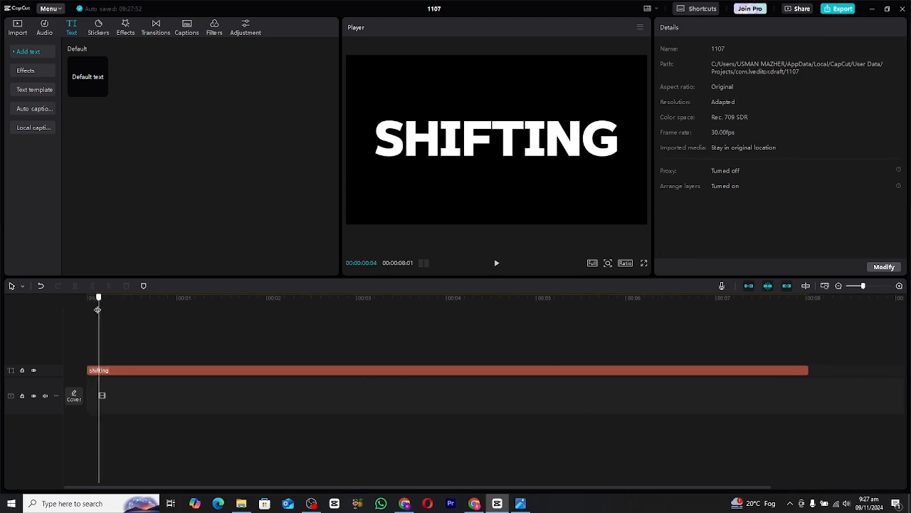
{"action": "left_click", "coordinate": [193, 370]}
Turn on a white glow for the text using the non-Pro style, with intensity 44 and range 49
{"action": "scroll", "coordinate": [852, 115], "scroll_direction": "down", "scroll_amount": 10}
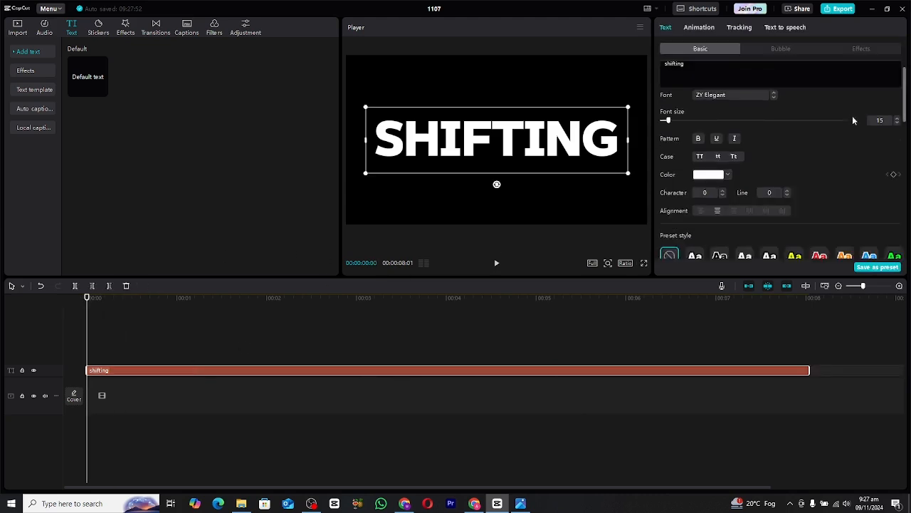
{"action": "scroll", "coordinate": [678, 160], "scroll_direction": "up", "scroll_amount": 2}
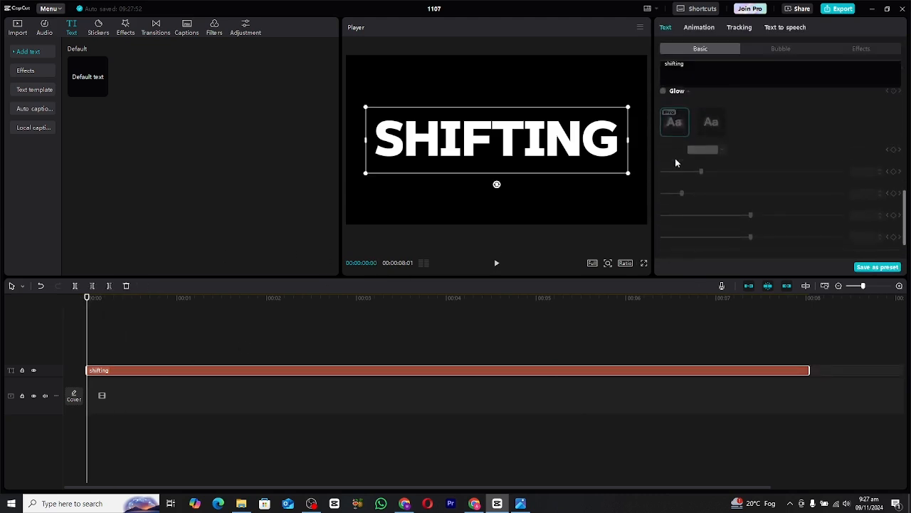
{"action": "left_click", "coordinate": [663, 99]}
{"action": "left_click", "coordinate": [709, 132]}
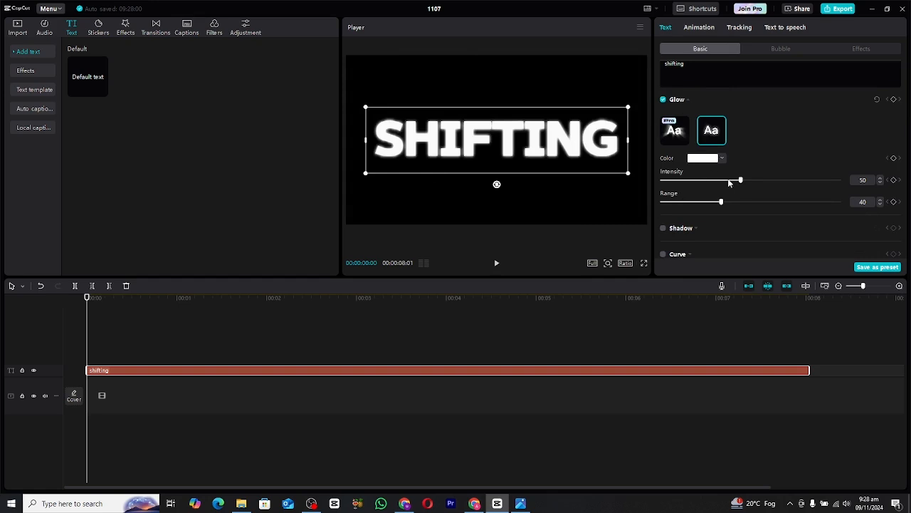
{"action": "left_click_drag", "start_coordinate": [721, 204], "coordinate": [725, 183]}
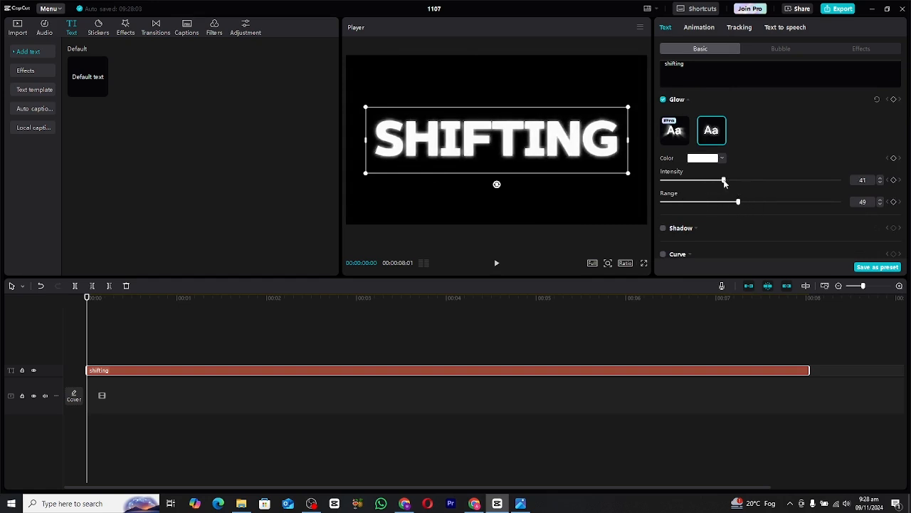
Turn on the text's shadow and add a black stroke with a thickness of 5
{"action": "scroll", "coordinate": [810, 136], "scroll_direction": "down", "scroll_amount": 1}
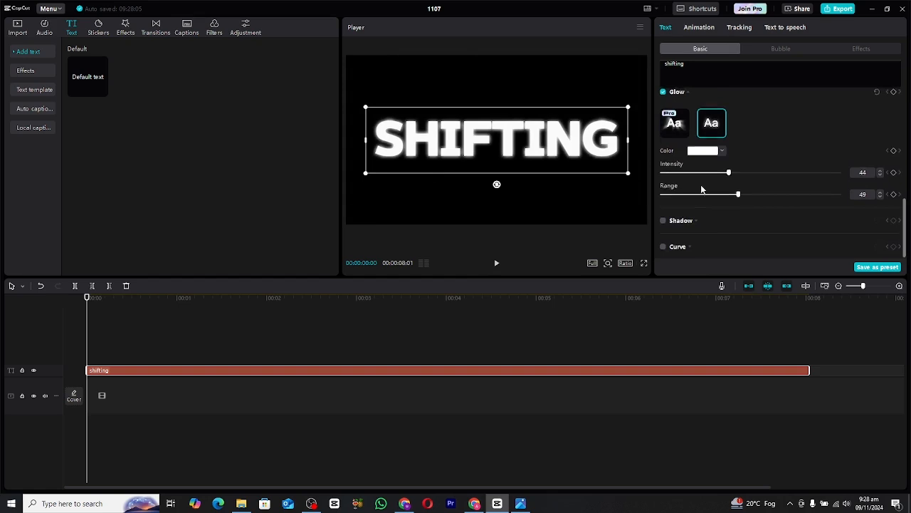
{"action": "left_click", "coordinate": [663, 220]}
{"action": "scroll", "coordinate": [747, 192], "scroll_direction": "up", "scroll_amount": 5}
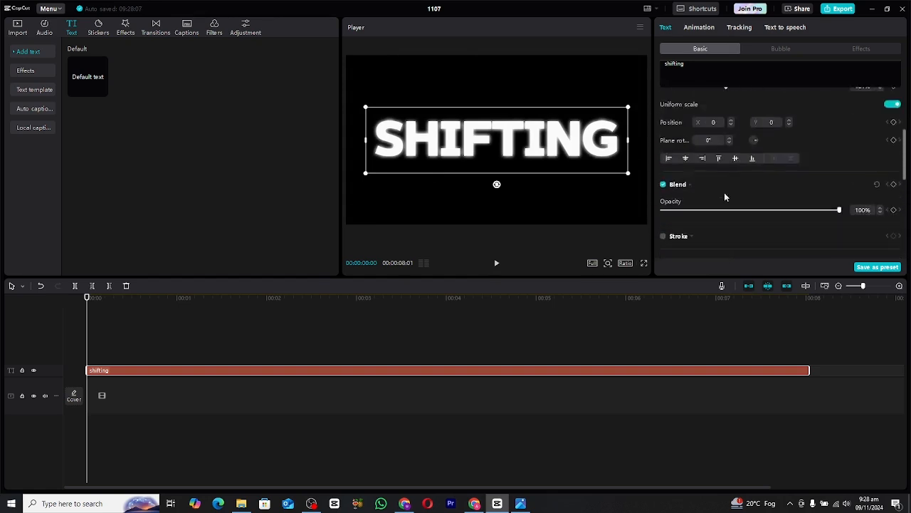
{"action": "scroll", "coordinate": [687, 204], "scroll_direction": "down", "scroll_amount": 3}
{"action": "left_click", "coordinate": [663, 143]}
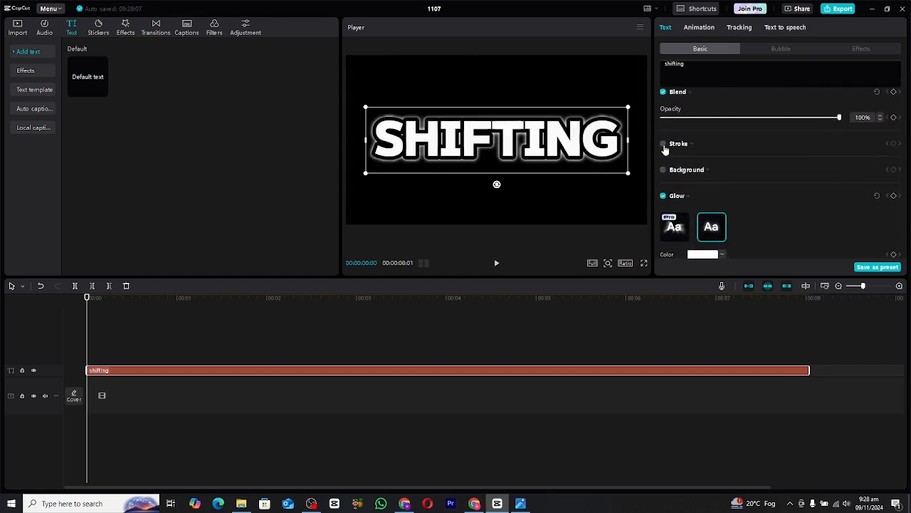
{"action": "left_click_drag", "start_coordinate": [734, 187], "coordinate": [671, 188]}
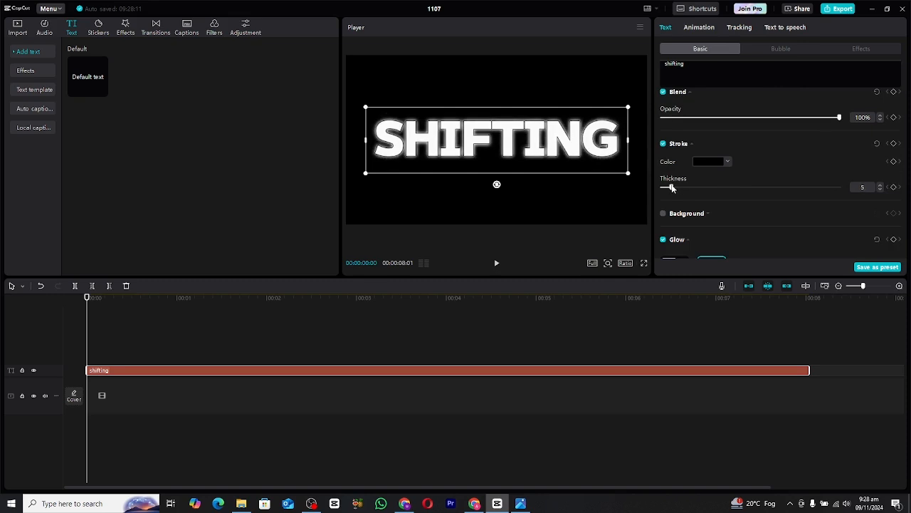
{"action": "left_click", "coordinate": [728, 145]}
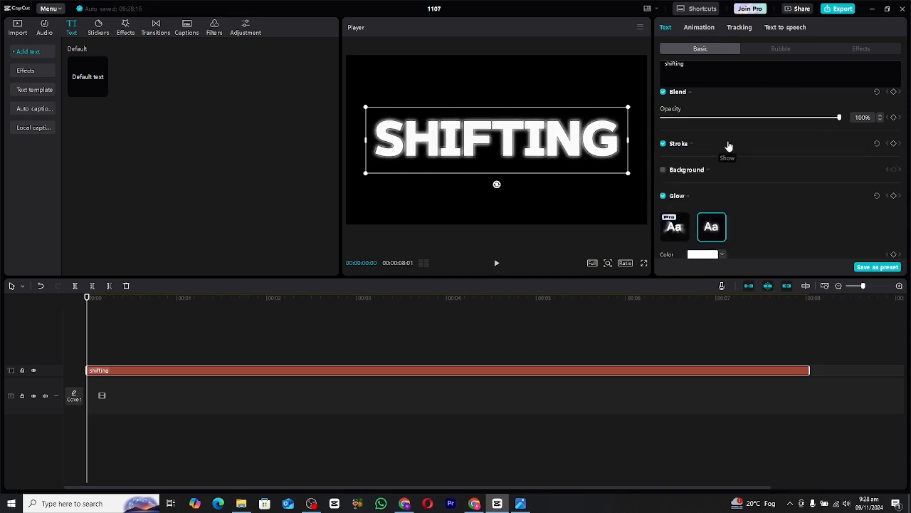
Add a keyframe for the white text color at the start of the clip
{"action": "scroll", "coordinate": [719, 156], "scroll_direction": "up", "scroll_amount": 5}
{"action": "scroll", "coordinate": [710, 170], "scroll_direction": "down", "scroll_amount": 6}
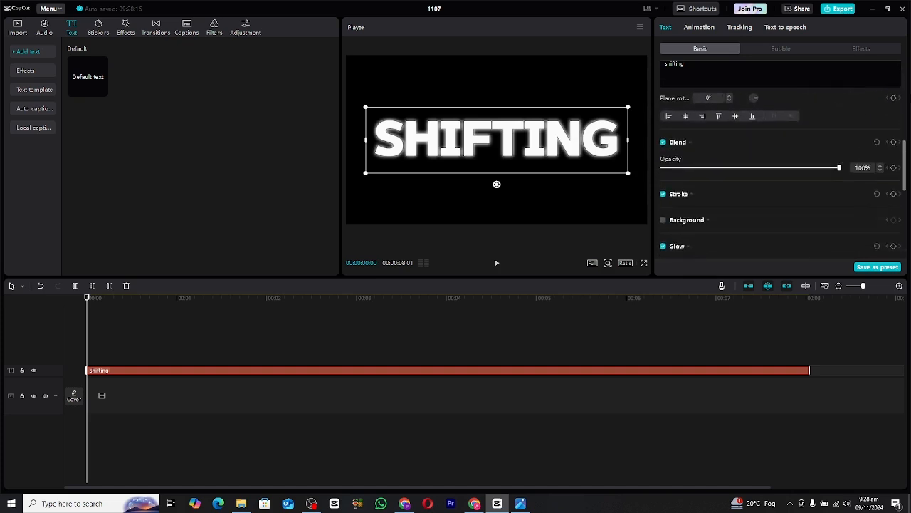
{"action": "left_click_drag", "start_coordinate": [906, 166], "coordinate": [906, 88]}
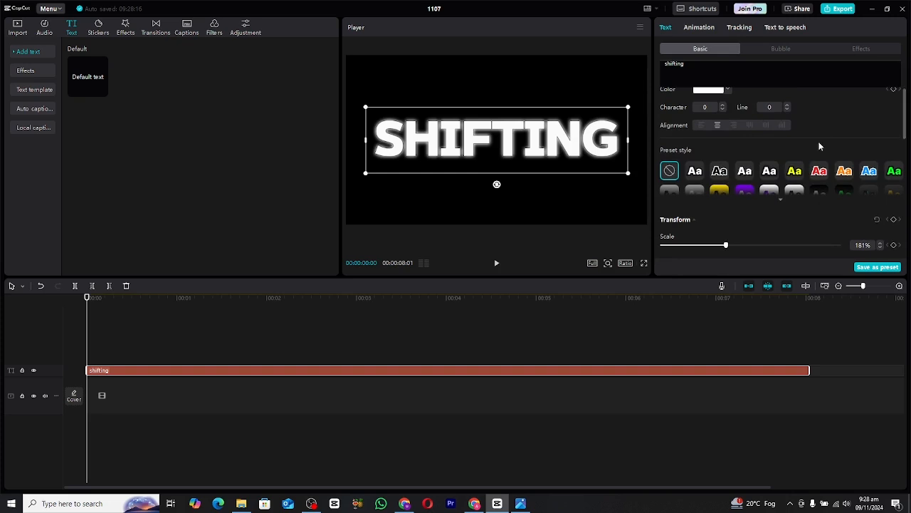
{"action": "scroll", "coordinate": [746, 167], "scroll_direction": "down", "scroll_amount": 2}
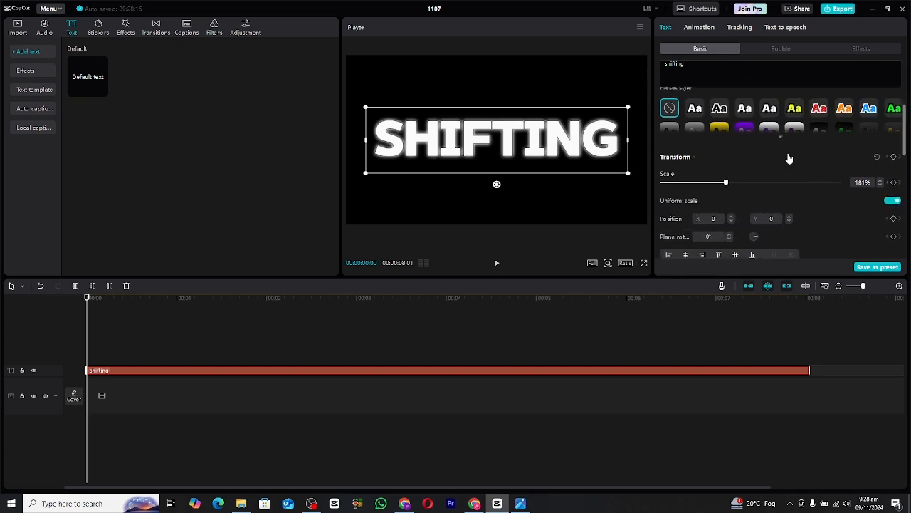
{"action": "scroll", "coordinate": [789, 158], "scroll_direction": "up", "scroll_amount": 5}
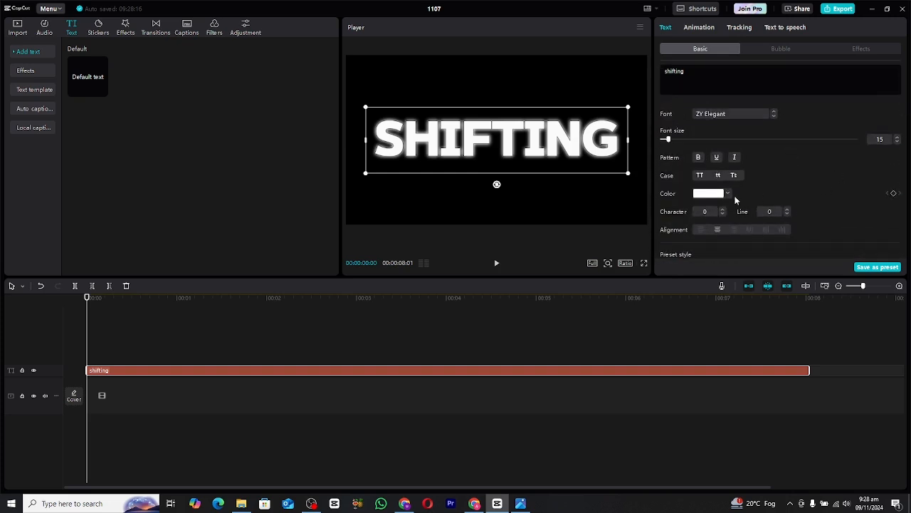
{"action": "left_click", "coordinate": [894, 194]}
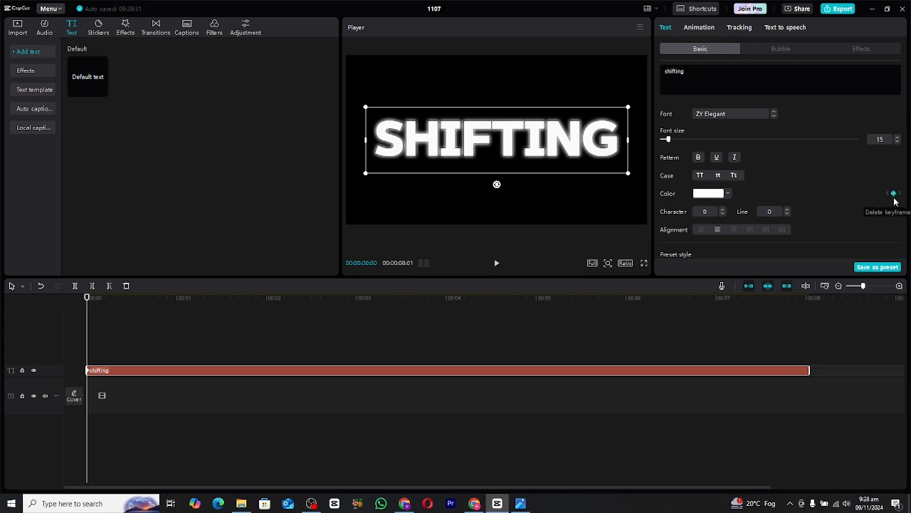
Keyframe the text color to red FF0000 at frame 12 of the timeline
{"action": "left_click_drag", "start_coordinate": [98, 303], "coordinate": [122, 303]}
{"action": "left_click", "coordinate": [701, 194]}
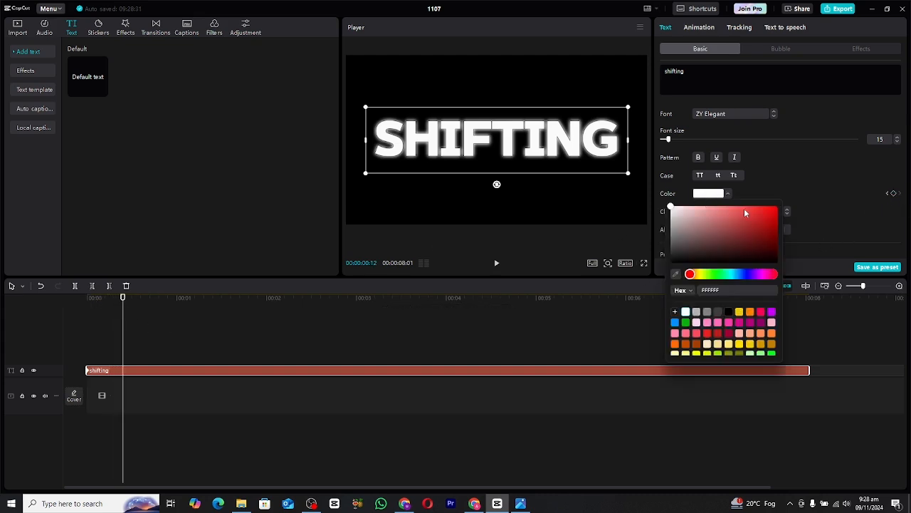
{"action": "left_click", "coordinate": [771, 209]}
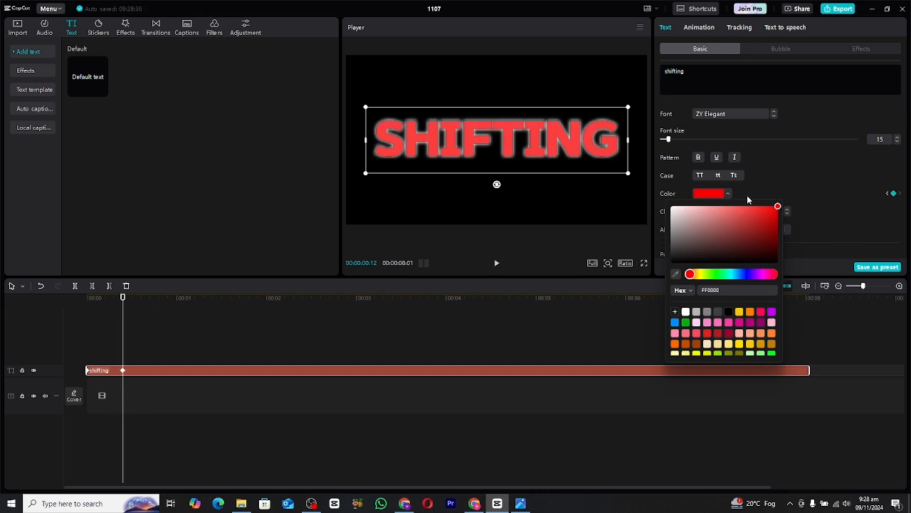
{"action": "left_click", "coordinate": [501, 266]}
Keyframe the text color to orange FF7500 at frame 24 of the timeline
{"action": "left_click_drag", "start_coordinate": [122, 303], "coordinate": [159, 304]}
{"action": "left_click", "coordinate": [716, 198]}
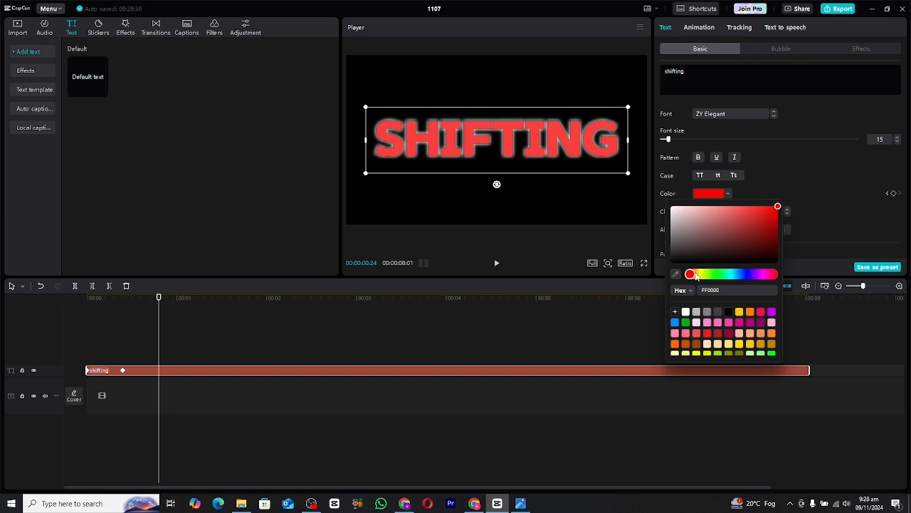
{"action": "left_click_drag", "start_coordinate": [695, 275], "coordinate": [697, 275]}
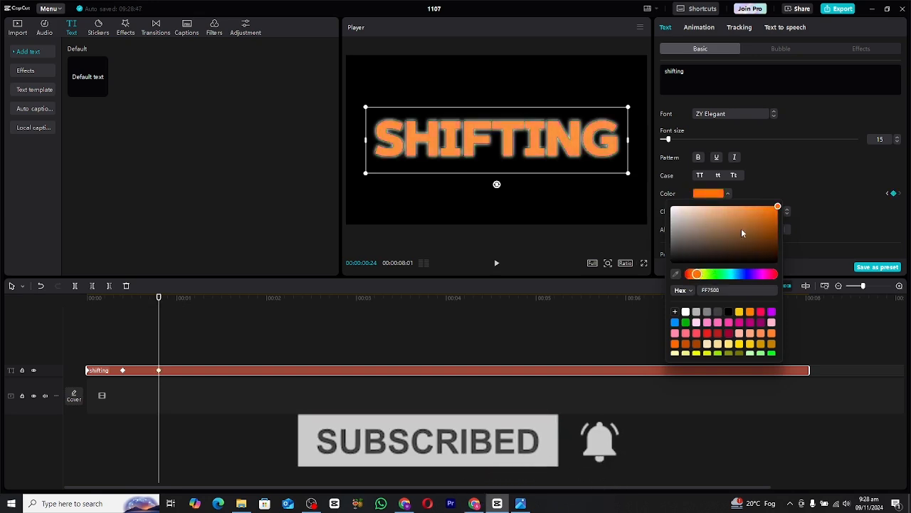
{"action": "left_click", "coordinate": [869, 166]}
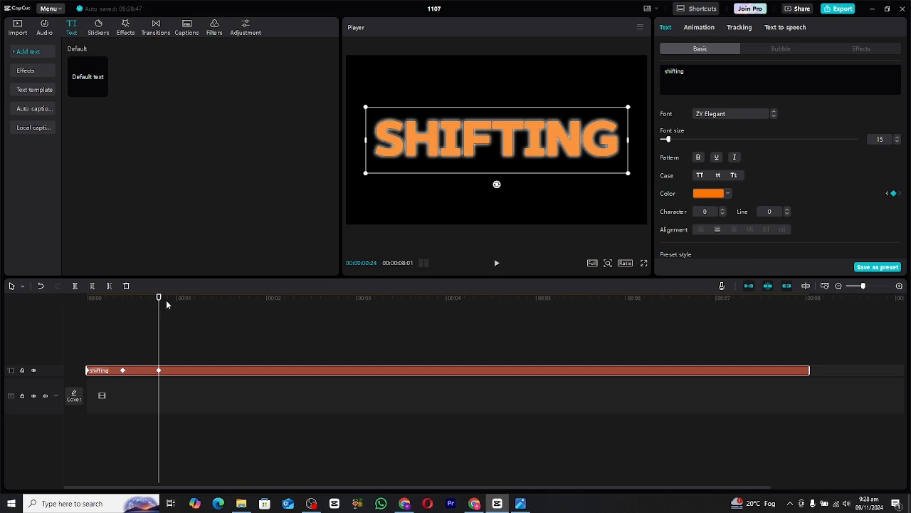
Keyframe the text color to yellow FFF200 at 1 second 6 frames
{"action": "left_click_drag", "start_coordinate": [167, 302], "coordinate": [195, 306]}
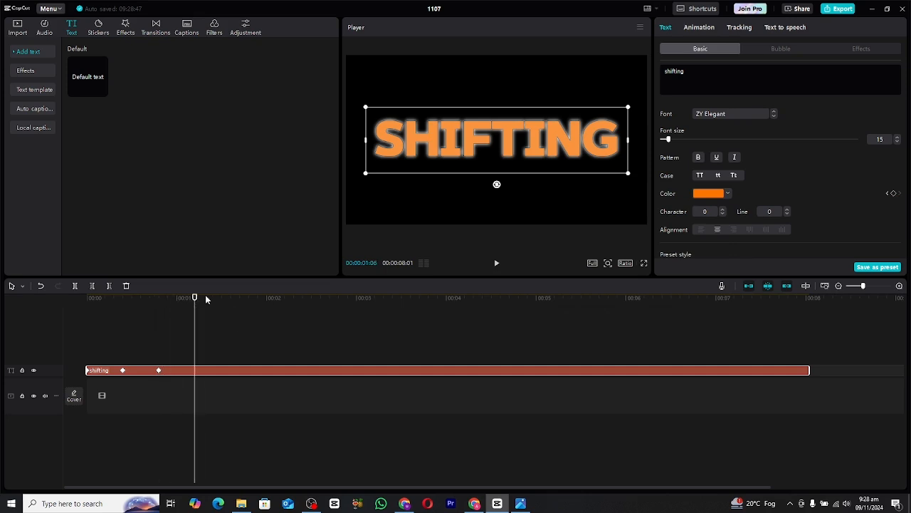
{"action": "left_click", "coordinate": [708, 194]}
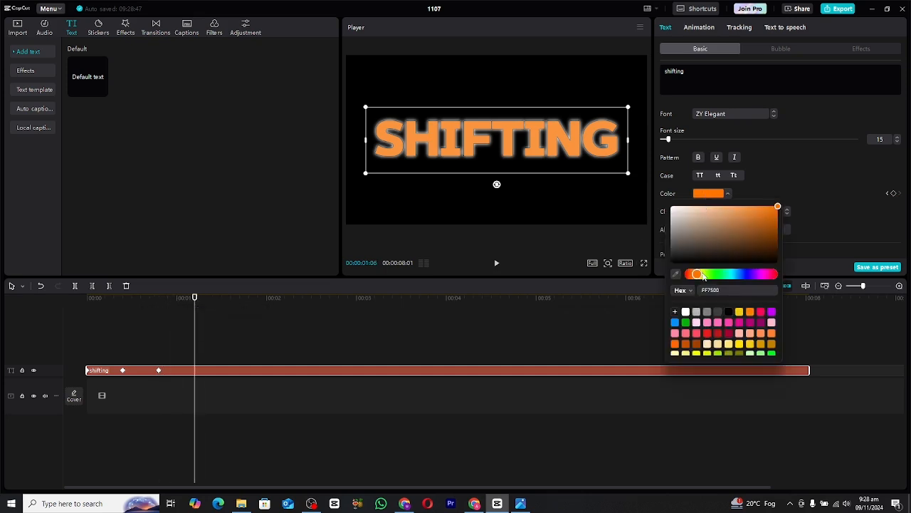
{"action": "left_click_drag", "start_coordinate": [706, 276], "coordinate": [701, 275]}
{"action": "left_click", "coordinate": [824, 178]}
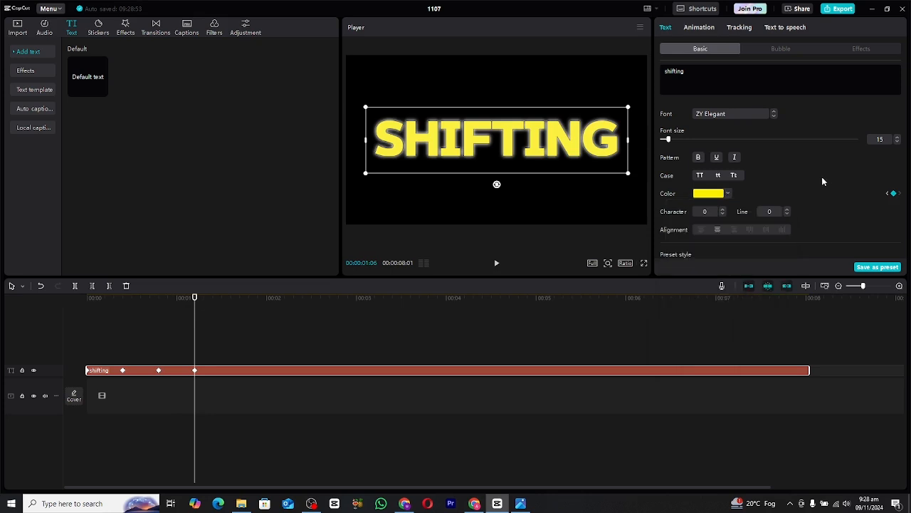
Keyframe the text color to the preset purple swatch at 1 second 19 frames
{"action": "left_click", "coordinate": [207, 301]}
{"action": "left_click_drag", "start_coordinate": [209, 307], "coordinate": [233, 308]}
{"action": "left_click", "coordinate": [709, 195]}
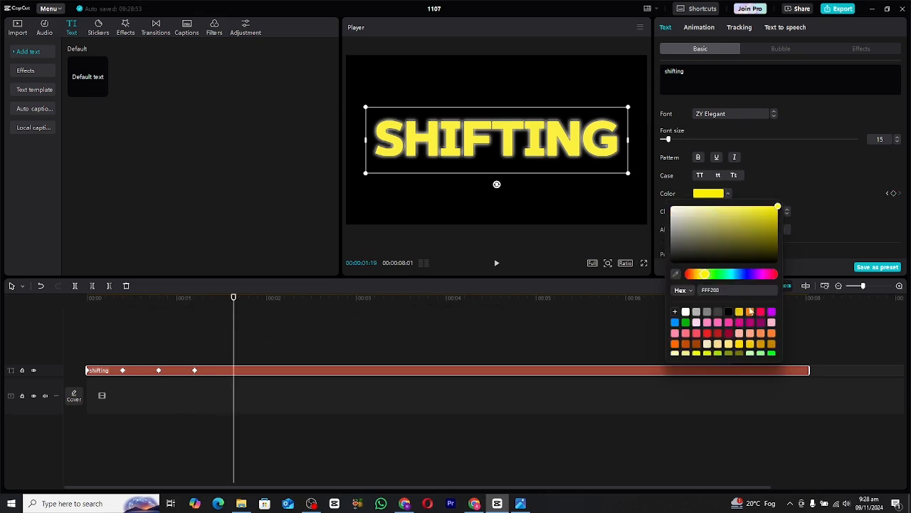
{"action": "left_click", "coordinate": [772, 312]}
{"action": "left_click", "coordinate": [764, 185]}
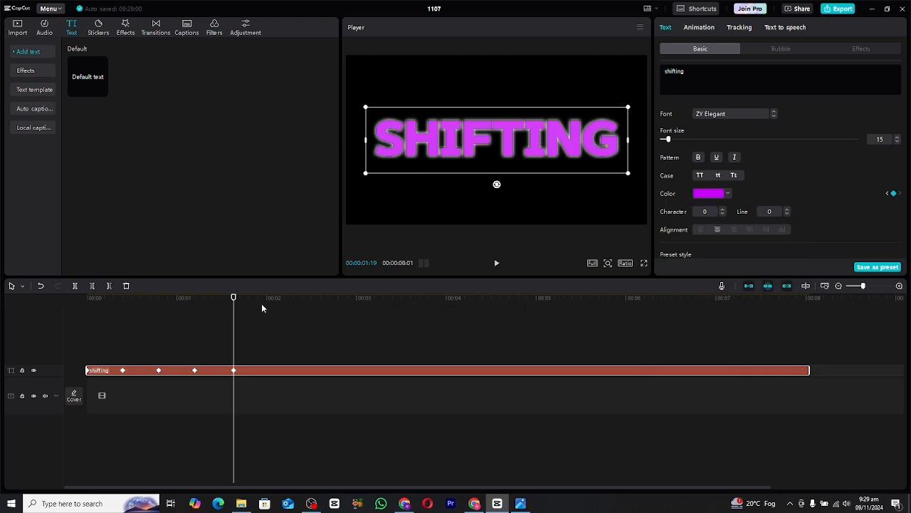
Keyframe the text color to blue at 2 seconds 2 frames and to green at about 2.5 seconds
{"action": "left_click", "coordinate": [273, 305]}
{"action": "left_click", "coordinate": [709, 193]}
{"action": "left_click", "coordinate": [674, 322]}
{"action": "left_click", "coordinate": [764, 184]}
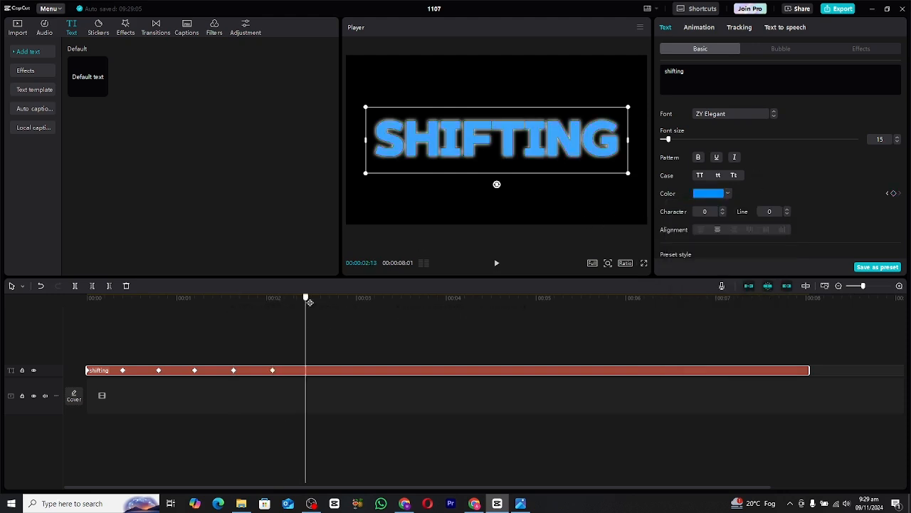
{"action": "left_click", "coordinate": [312, 305]}
{"action": "left_click", "coordinate": [708, 193]}
{"action": "left_click", "coordinate": [685, 322]}
Keyframe the text color to pale pink FFD6F3 at 2 seconds 28 frames and pink FF3EAA at 3 seconds 10 frames
{"action": "left_click", "coordinate": [350, 306]}
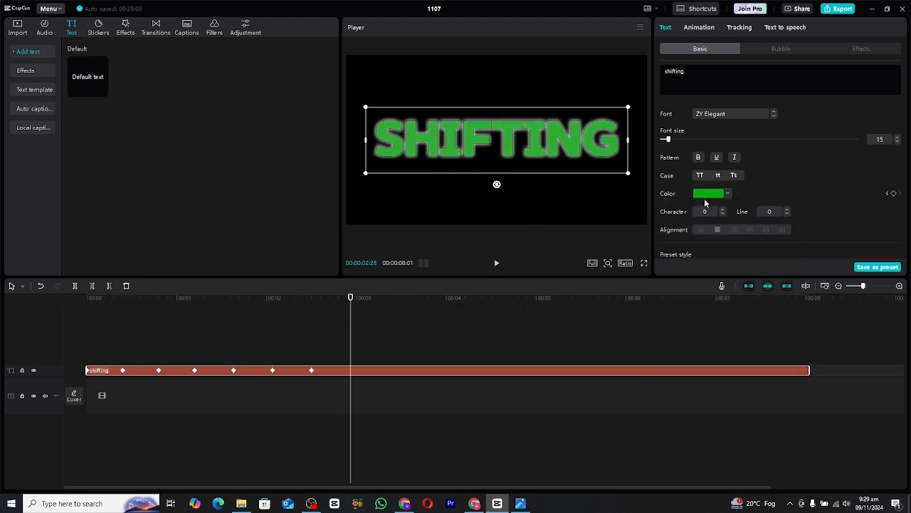
{"action": "left_click", "coordinate": [708, 193]}
{"action": "left_click", "coordinate": [696, 322]}
{"action": "left_click", "coordinate": [386, 306]}
{"action": "left_click", "coordinate": [709, 193]}
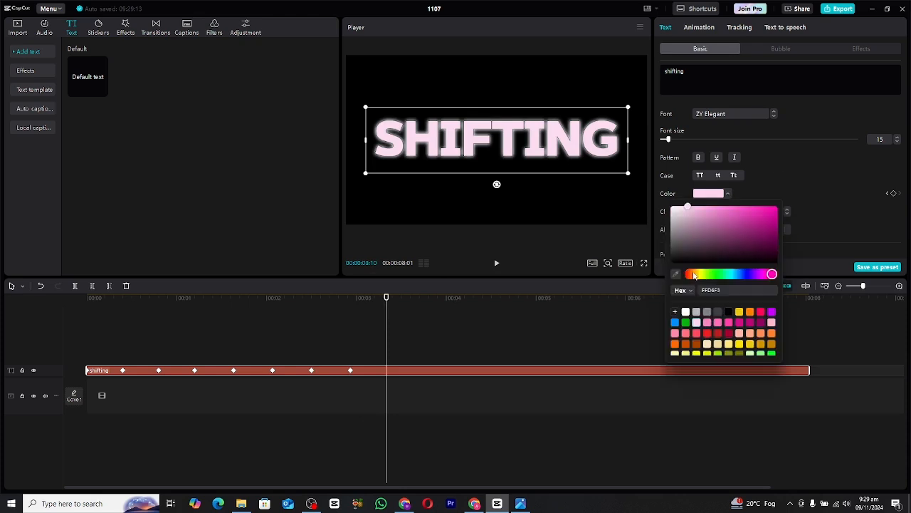
{"action": "left_click", "coordinate": [728, 322]}
Keyframe the text color to the preset dark orange swatch at 3 seconds 25 frames
{"action": "left_click", "coordinate": [430, 306]}
{"action": "left_click", "coordinate": [715, 193]}
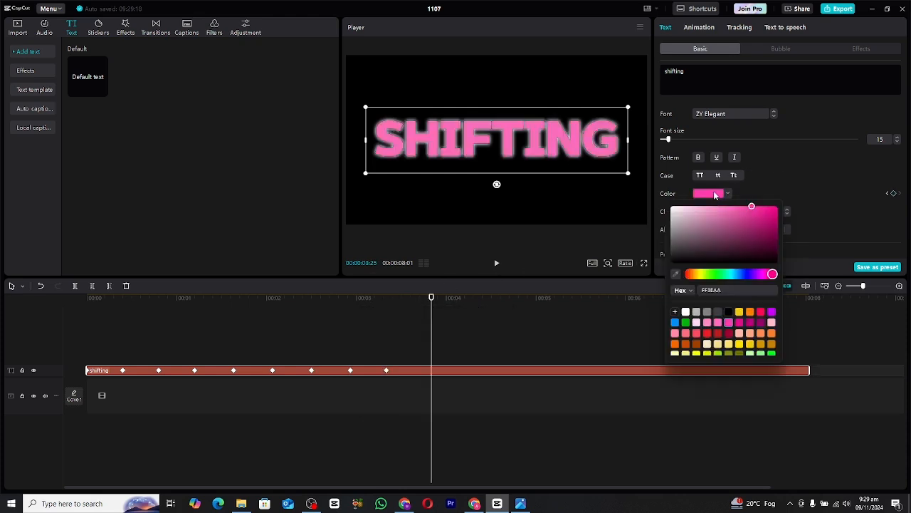
{"action": "left_click", "coordinate": [685, 344]}
Keyframe the text color to a preset cream swatch at about 4.3 seconds
{"action": "left_click_drag", "start_coordinate": [458, 302], "coordinate": [566, 301]}
{"action": "left_click", "coordinate": [709, 193]}
{"action": "left_click", "coordinate": [712, 344]}
Keyframe the text color to F6DC93 at 4 seconds 24 frames and to orange FF802E at 5 seconds 10 frames
{"action": "left_click", "coordinate": [708, 193]}
{"action": "left_click", "coordinate": [718, 345]}
{"action": "left_click", "coordinate": [709, 193]}
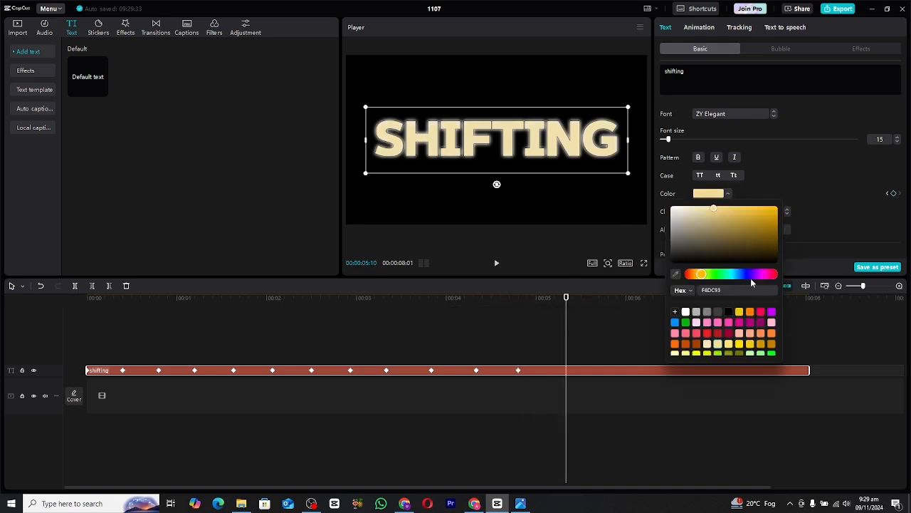
{"action": "left_click", "coordinate": [771, 333]}
Keyframe the text color to bright green 00E200 at 5 seconds 24 frames
{"action": "left_click", "coordinate": [598, 293]}
{"action": "left_click", "coordinate": [612, 369]}
{"action": "left_click", "coordinate": [608, 305]}
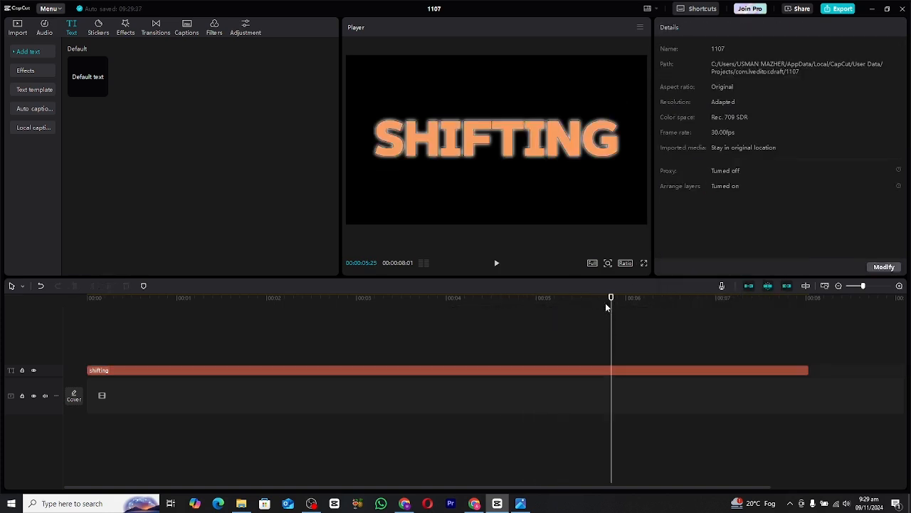
{"action": "left_click", "coordinate": [611, 369]}
{"action": "left_click", "coordinate": [608, 302]}
{"action": "left_click", "coordinate": [708, 193]}
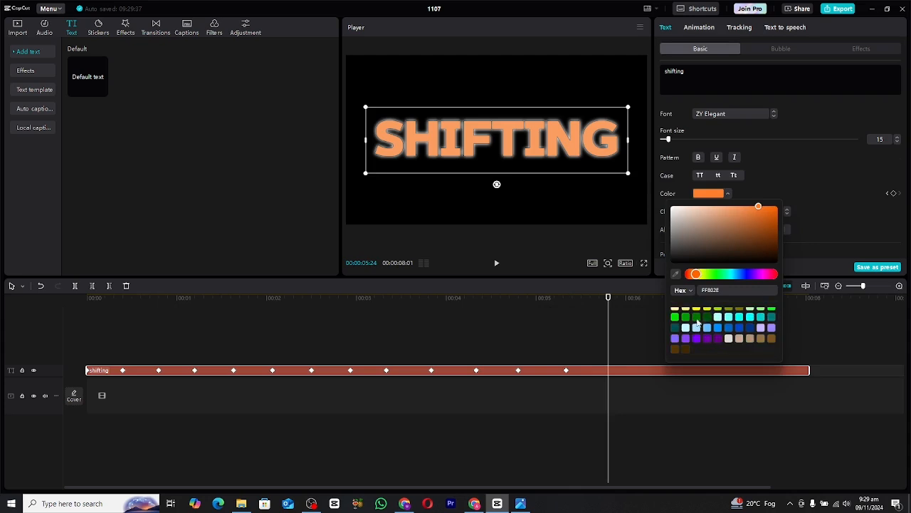
{"action": "left_click", "coordinate": [676, 318]}
Keyframe the text color to cyan 00FFFF at 6 seconds 10 frames
{"action": "left_click", "coordinate": [648, 302]}
{"action": "left_click", "coordinate": [657, 302]}
{"action": "left_click", "coordinate": [708, 193]}
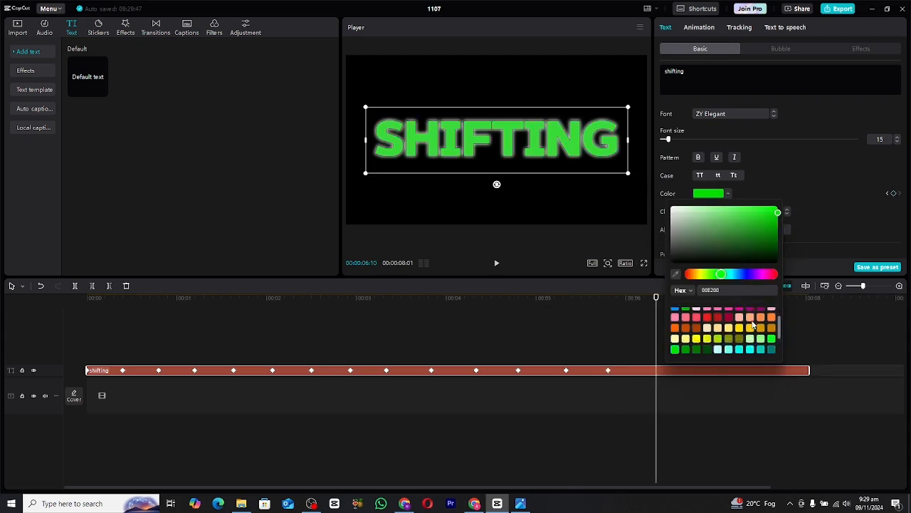
{"action": "left_click", "coordinate": [750, 318]}
Keyframe the text color to turquoise 00FAEF at 6 seconds 26 frames
{"action": "left_click", "coordinate": [703, 301]}
{"action": "left_click", "coordinate": [708, 193]}
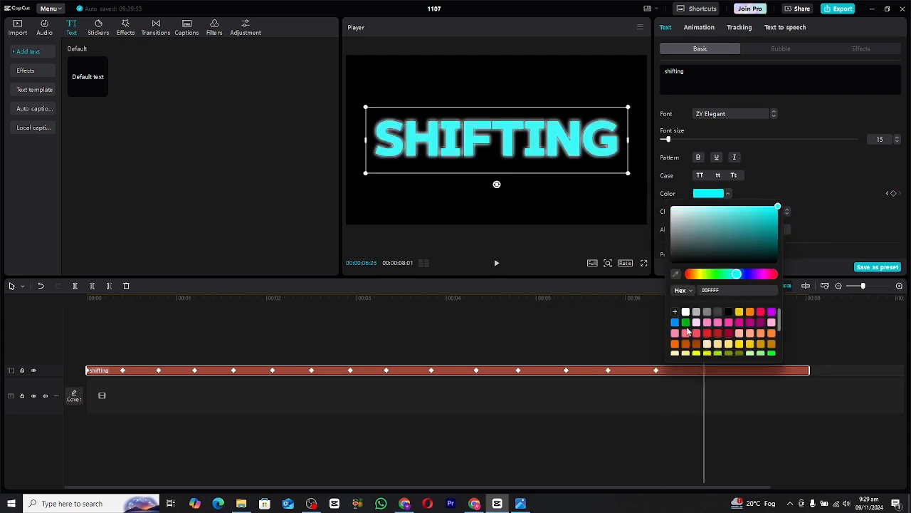
{"action": "left_click", "coordinate": [739, 317]}
{"action": "left_click", "coordinate": [630, 308]}
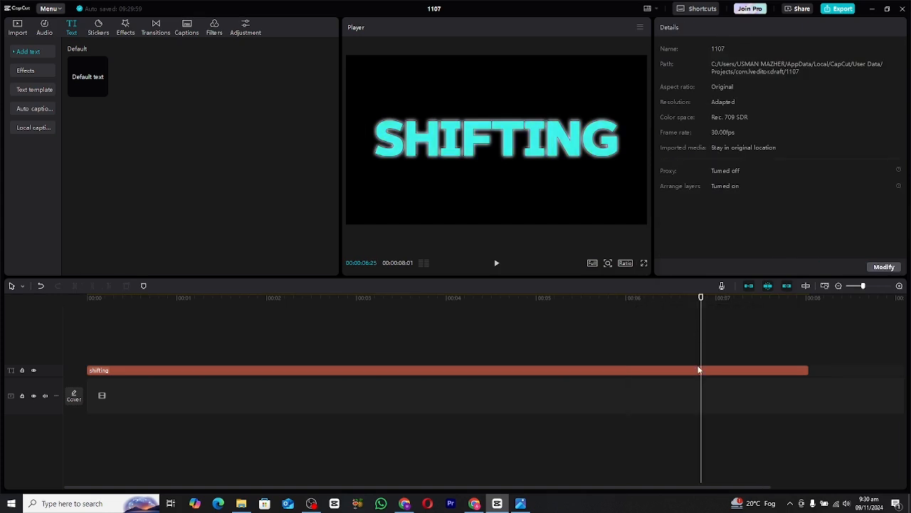
Keyframe the text color to dark magenta 950066 at 7 seconds 14 frames
{"action": "left_click", "coordinate": [749, 302]}
{"action": "left_click", "coordinate": [758, 302]}
{"action": "left_click", "coordinate": [708, 193]}
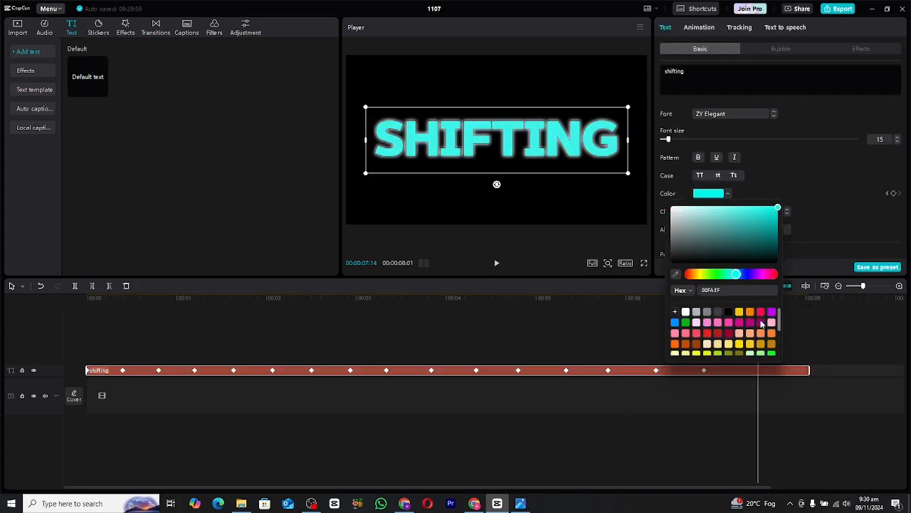
{"action": "left_click", "coordinate": [765, 325]}
{"action": "left_click", "coordinate": [761, 302]}
Keyframe the text color to the preset dark purple swatch at 7 seconds 29 frames
{"action": "left_click", "coordinate": [803, 299]}
{"action": "left_click", "coordinate": [708, 193]}
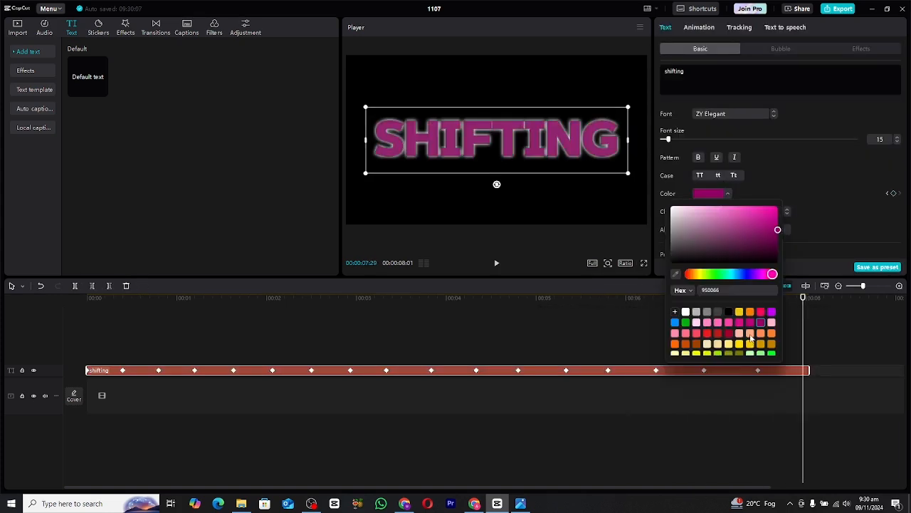
{"action": "left_click", "coordinate": [716, 342]}
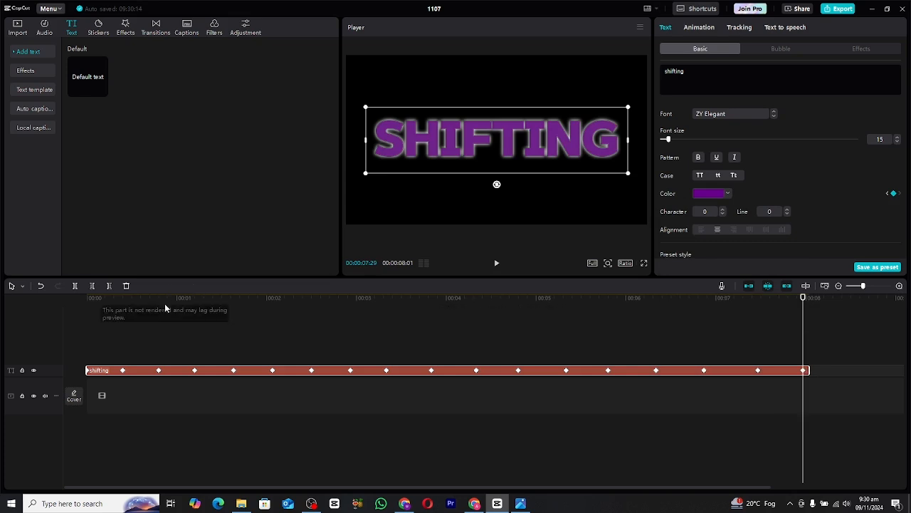
Play back the text's color animation from near the start and return to the first frame
{"action": "left_click", "coordinate": [102, 298]}
{"action": "key", "text": "space"}
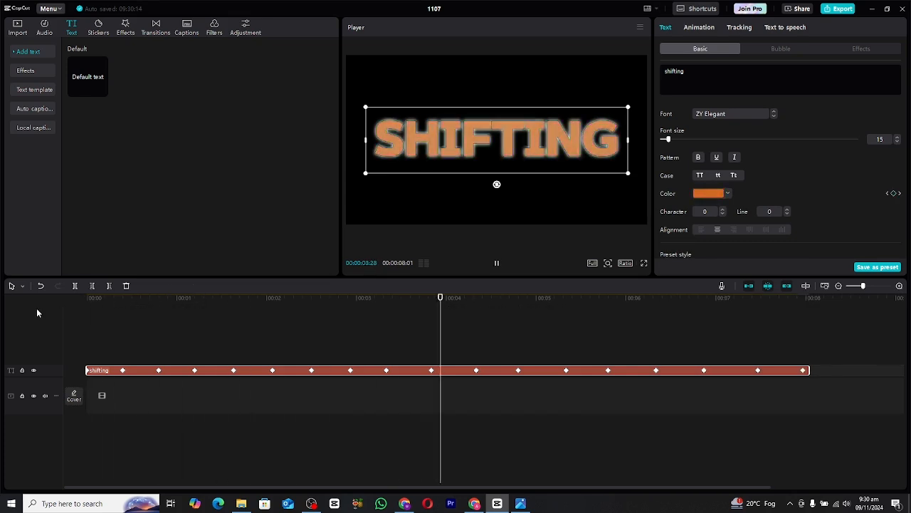
{"action": "left_click", "coordinate": [86, 301]}
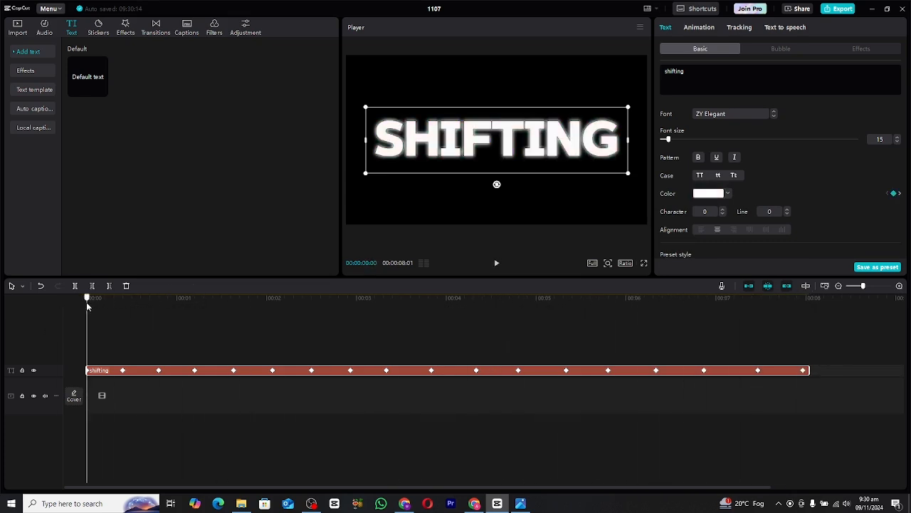
Move the red, orange and yellow keyframes earlier, to about 0.2, 0.5 and 0.7 seconds
{"action": "left_click", "coordinate": [123, 370]}
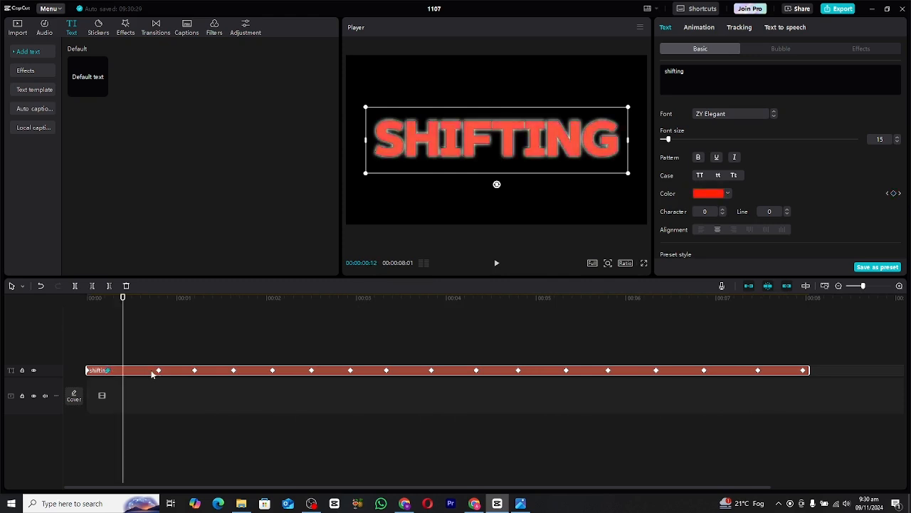
{"action": "left_click_drag", "start_coordinate": [152, 371], "coordinate": [136, 371]}
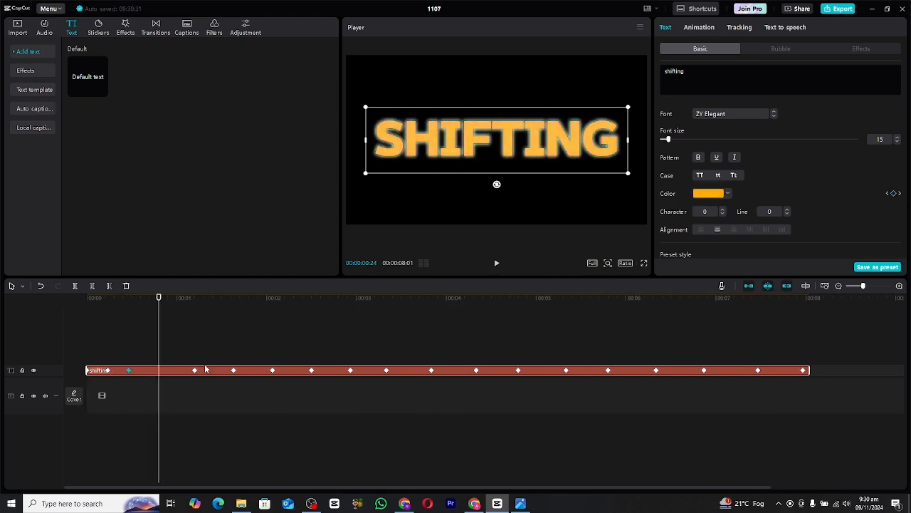
{"action": "left_click_drag", "start_coordinate": [196, 374], "coordinate": [155, 372]}
Play back the opening of the clip to check the faster color changes
{"action": "left_click_drag", "start_coordinate": [95, 299], "coordinate": [51, 295]}
{"action": "key", "text": "space"}
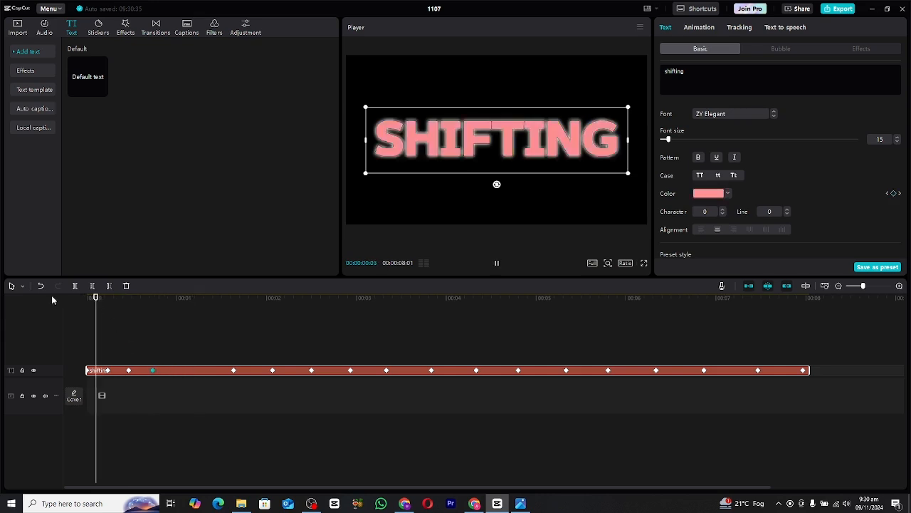
{"action": "key", "text": "space"}
{"action": "left_click_drag", "start_coordinate": [231, 299], "coordinate": [198, 306]}
Move the purple, blue, green, pale pink, pink and dark orange keyframes earlier, evenly spaced between about 1.0 and 2.5 seconds
{"action": "left_click_drag", "start_coordinate": [234, 370], "coordinate": [176, 372]}
{"action": "left_click_drag", "start_coordinate": [272, 370], "coordinate": [200, 371]}
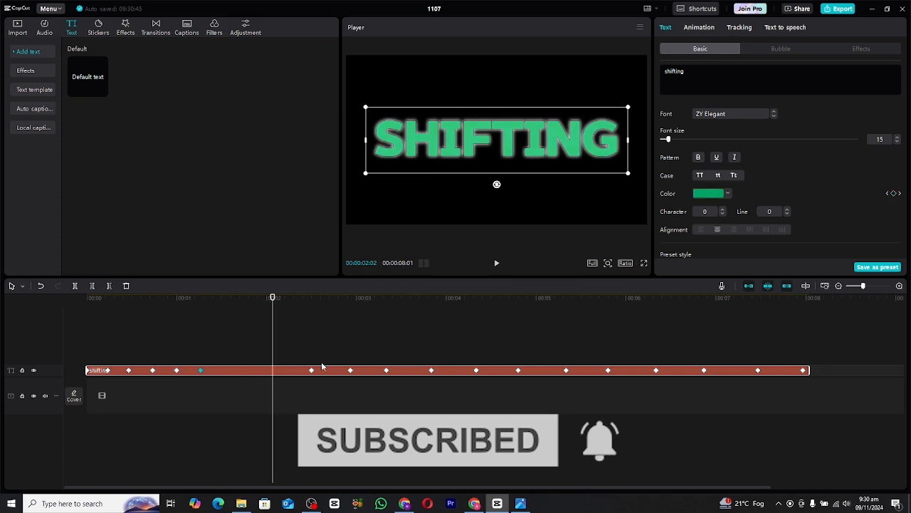
{"action": "left_click_drag", "start_coordinate": [311, 370], "coordinate": [230, 371]}
{"action": "left_click_drag", "start_coordinate": [349, 370], "coordinate": [261, 373]}
{"action": "left_click_drag", "start_coordinate": [386, 371], "coordinate": [281, 371]}
{"action": "left_click_drag", "start_coordinate": [431, 371], "coordinate": [320, 371]}
{"action": "left_click", "coordinate": [284, 370]}
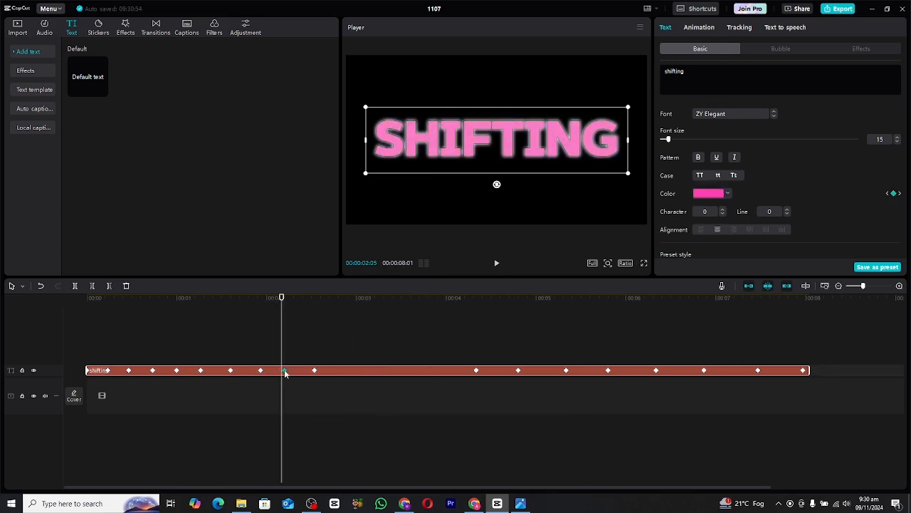
Move the six keyframes from cream through turquoise earlier, evenly spaced between about 2.9 and 4.8 seconds
{"action": "left_click_drag", "start_coordinate": [476, 370], "coordinate": [346, 375]}
{"action": "left_click_drag", "start_coordinate": [517, 370], "coordinate": [386, 373]}
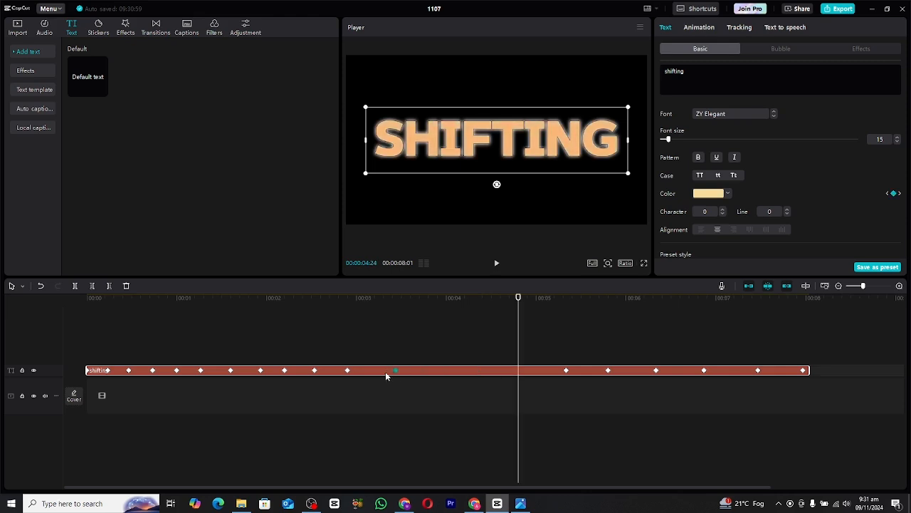
{"action": "left_click_drag", "start_coordinate": [565, 371], "coordinate": [432, 373]}
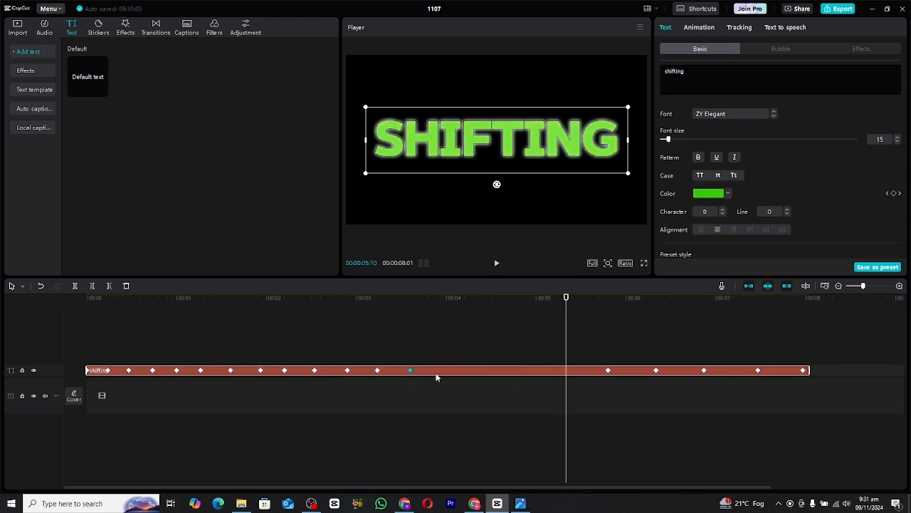
{"action": "left_click_drag", "start_coordinate": [607, 370], "coordinate": [442, 373]}
{"action": "left_click_drag", "start_coordinate": [656, 370], "coordinate": [483, 371]}
{"action": "left_click_drag", "start_coordinate": [704, 370], "coordinate": [521, 371]}
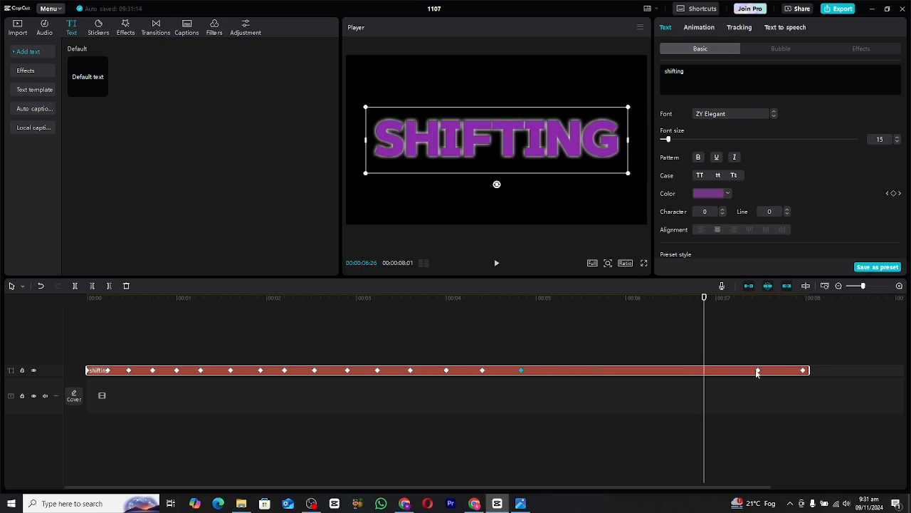
Move the last two keyframes to about 5.1 and 5.4 seconds and shorten the text clip to 5 seconds 15 frames
{"action": "left_click_drag", "start_coordinate": [757, 371], "coordinate": [566, 372]}
{"action": "left_click_drag", "start_coordinate": [804, 370], "coordinate": [641, 373]}
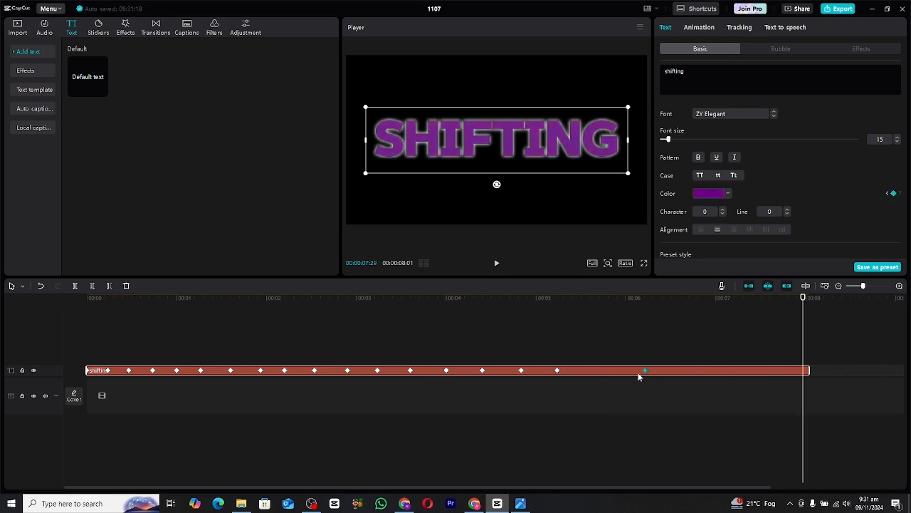
{"action": "left_click", "coordinate": [556, 371]}
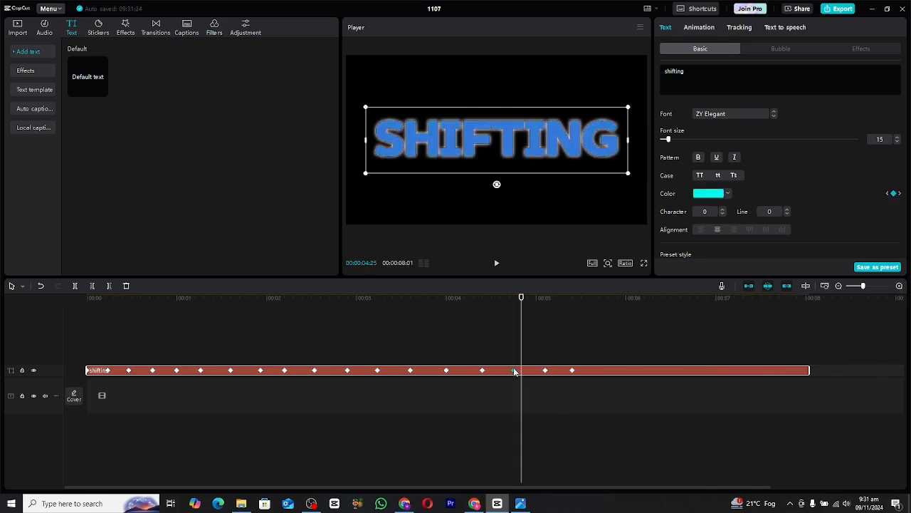
{"action": "left_click_drag", "start_coordinate": [809, 370], "coordinate": [576, 380]}
Play back the shortened color animation from the start and return to the beginning
{"action": "left_click", "coordinate": [87, 319]}
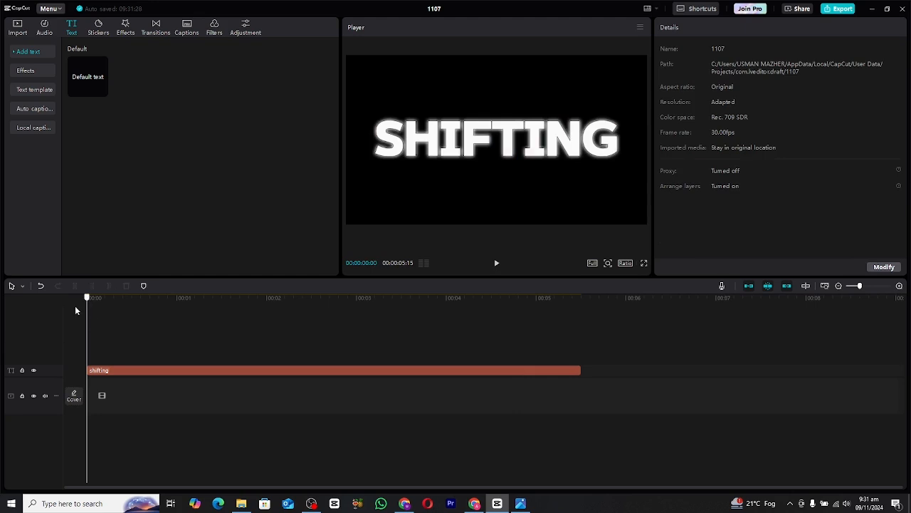
{"action": "key", "text": "space"}
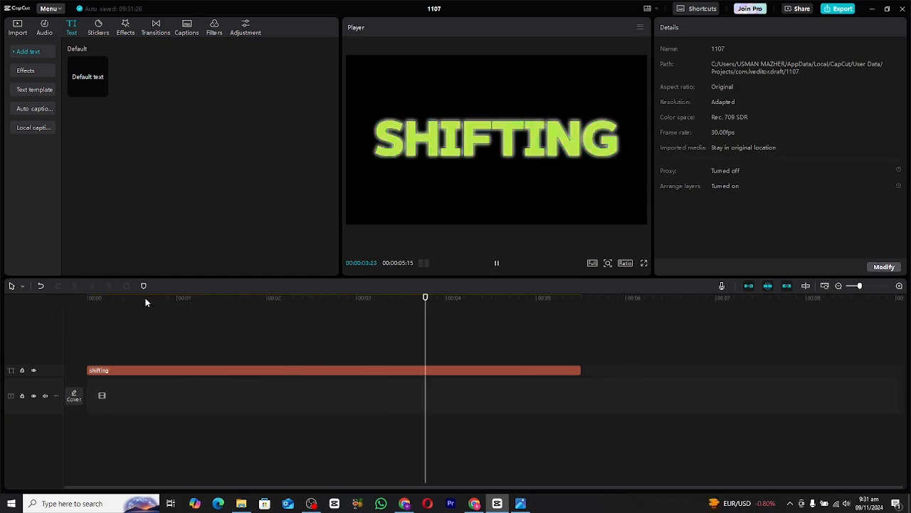
{"action": "left_click", "coordinate": [99, 299]}
{"action": "left_click", "coordinate": [99, 299]}
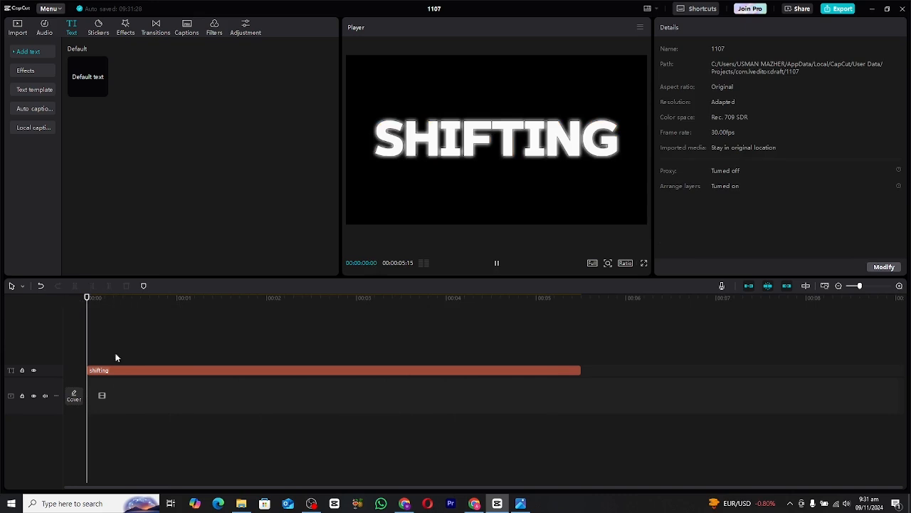
Apply the Ink Print loop animation to the text clip and preview it
{"action": "left_click", "coordinate": [142, 371]}
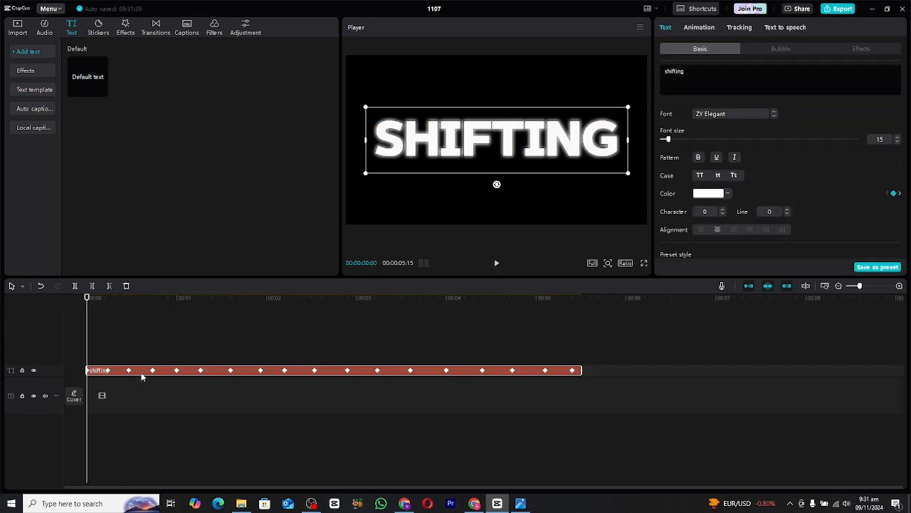
{"action": "left_click", "coordinate": [697, 29]}
{"action": "left_click", "coordinate": [865, 52]}
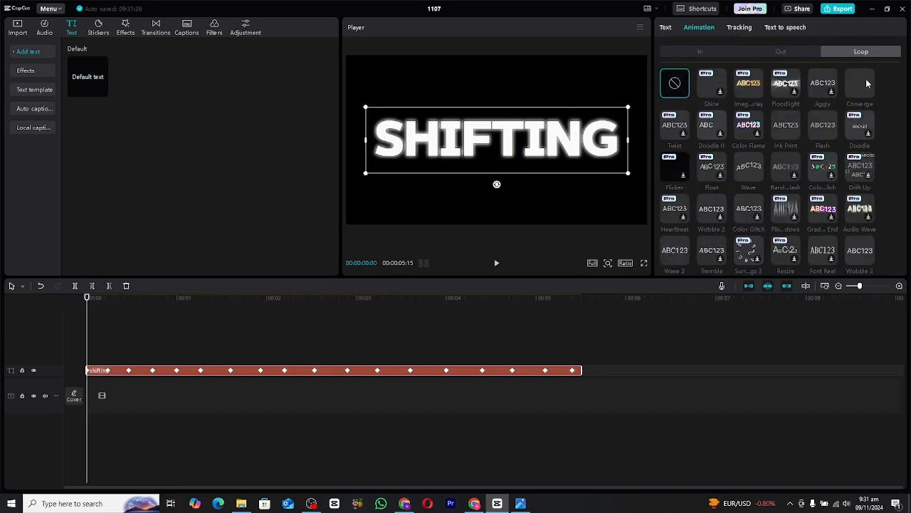
{"action": "left_click", "coordinate": [798, 128]}
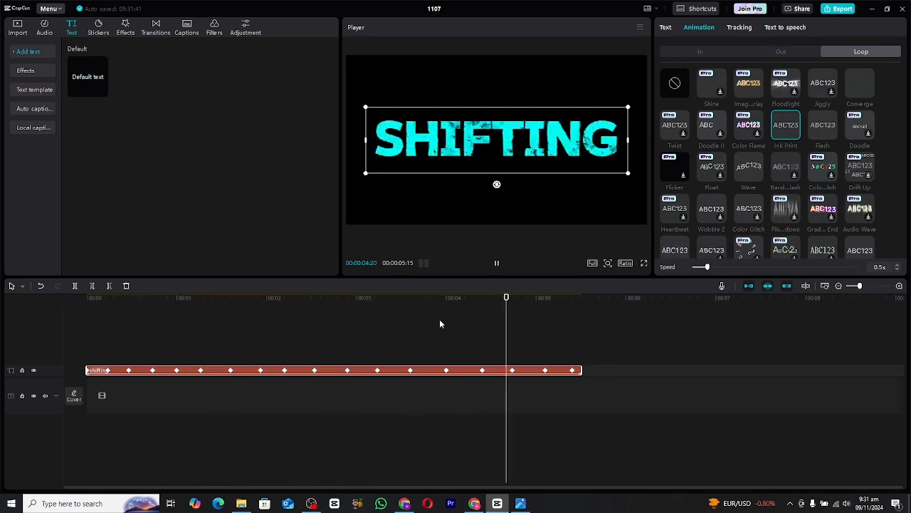
{"action": "left_click_drag", "start_coordinate": [299, 297], "coordinate": [20, 305]}
{"action": "left_click", "coordinate": [110, 328]}
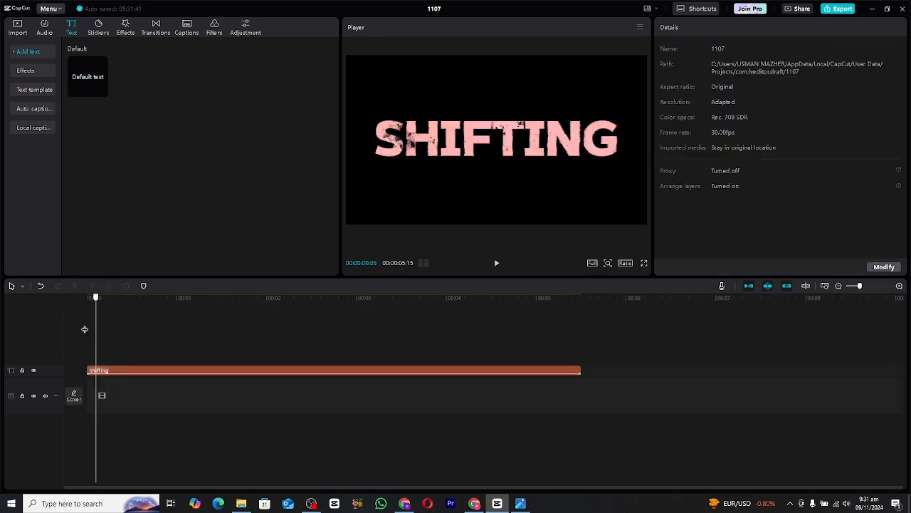
Convert the text clip into a compound clip
{"action": "left_click", "coordinate": [105, 370]}
{"action": "right_click", "coordinate": [117, 364]}
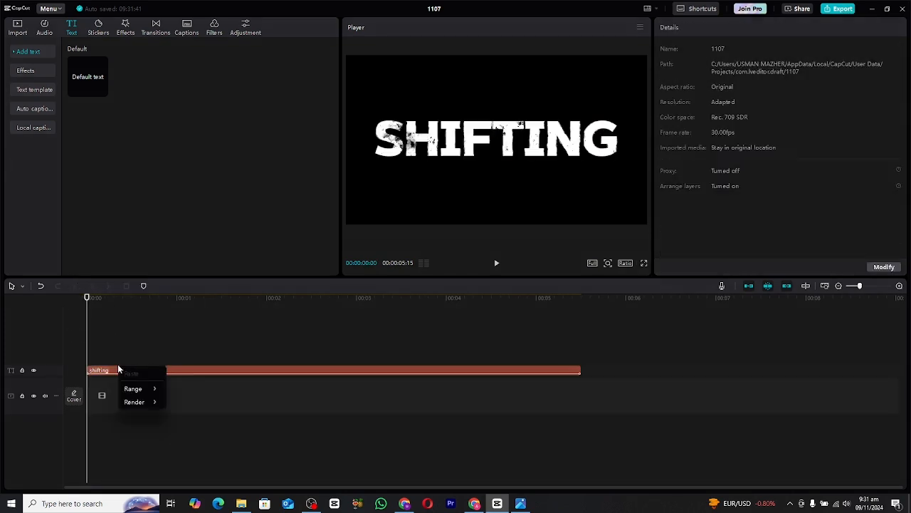
{"action": "left_click", "coordinate": [118, 363]}
{"action": "right_click", "coordinate": [228, 372]}
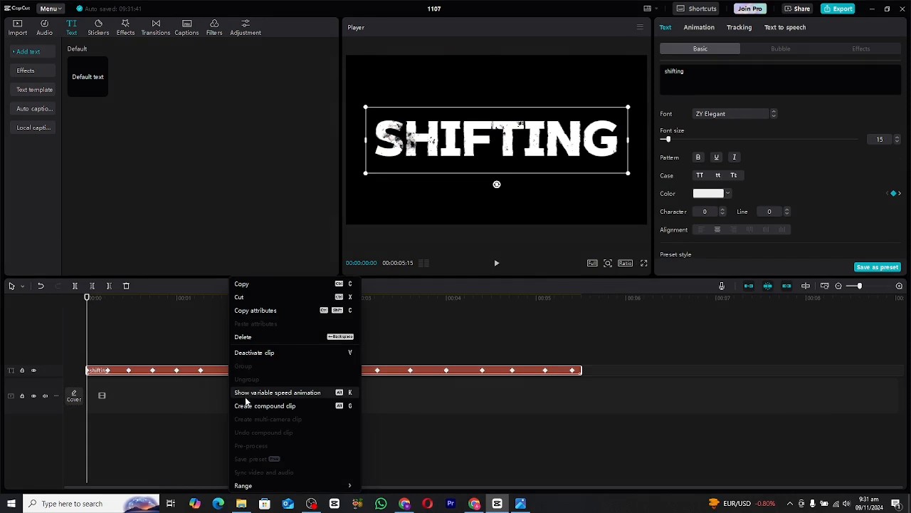
{"action": "left_click", "coordinate": [249, 405]}
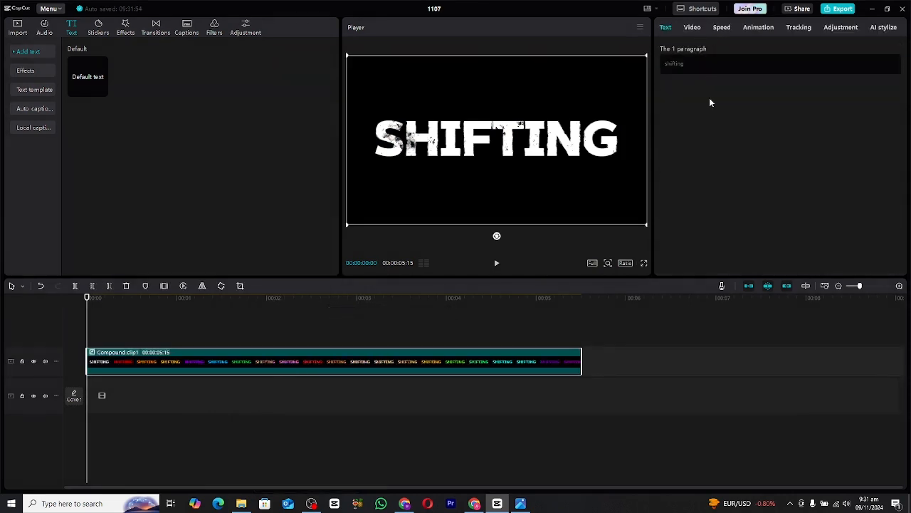
Enable Motion blur on the compound clip
{"action": "left_click", "coordinate": [692, 27]}
{"action": "scroll", "coordinate": [697, 183], "scroll_direction": "down", "scroll_amount": 5}
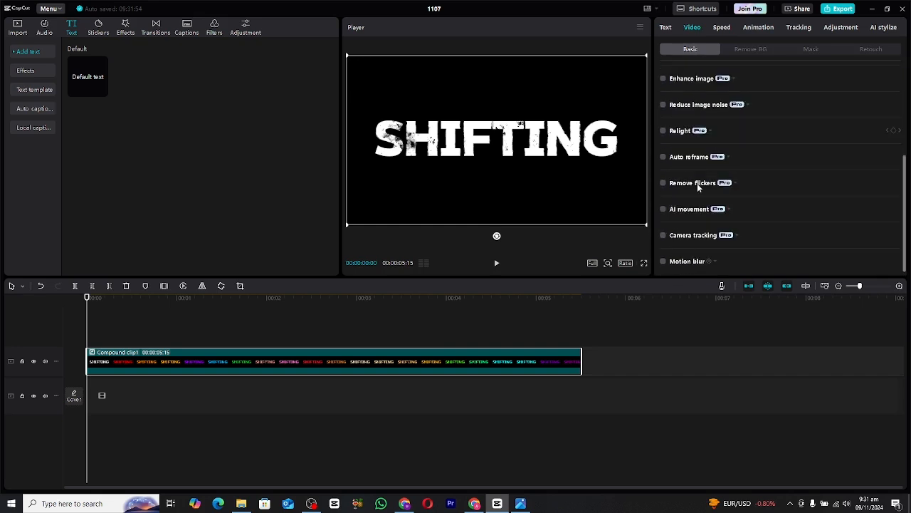
{"action": "left_click", "coordinate": [663, 256]}
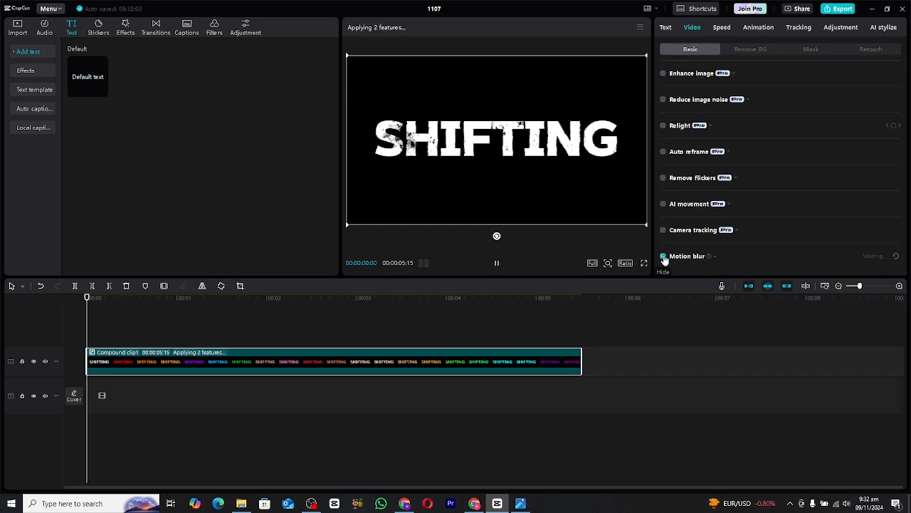
{"action": "key", "text": "space"}
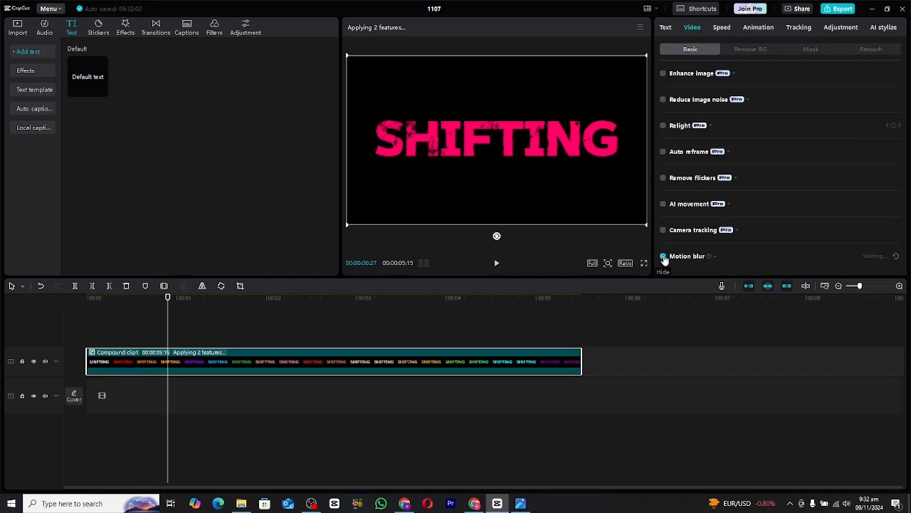